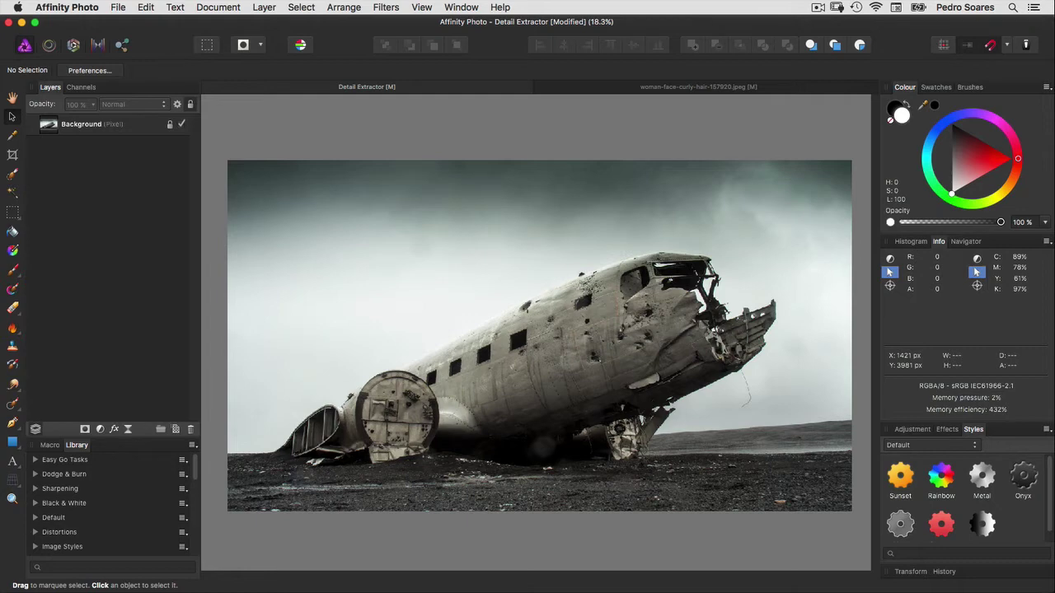
- Duplicate the plane photo's Background layer and name the copy 'Background Copy'
left_click(88, 124)
left_click(264, 8)
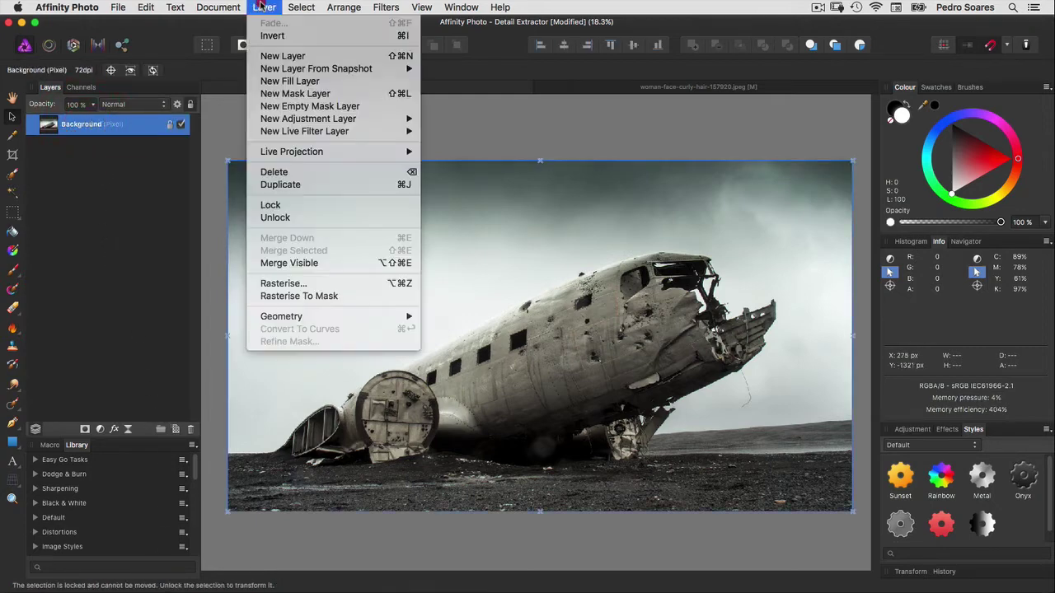
left_click(274, 184)
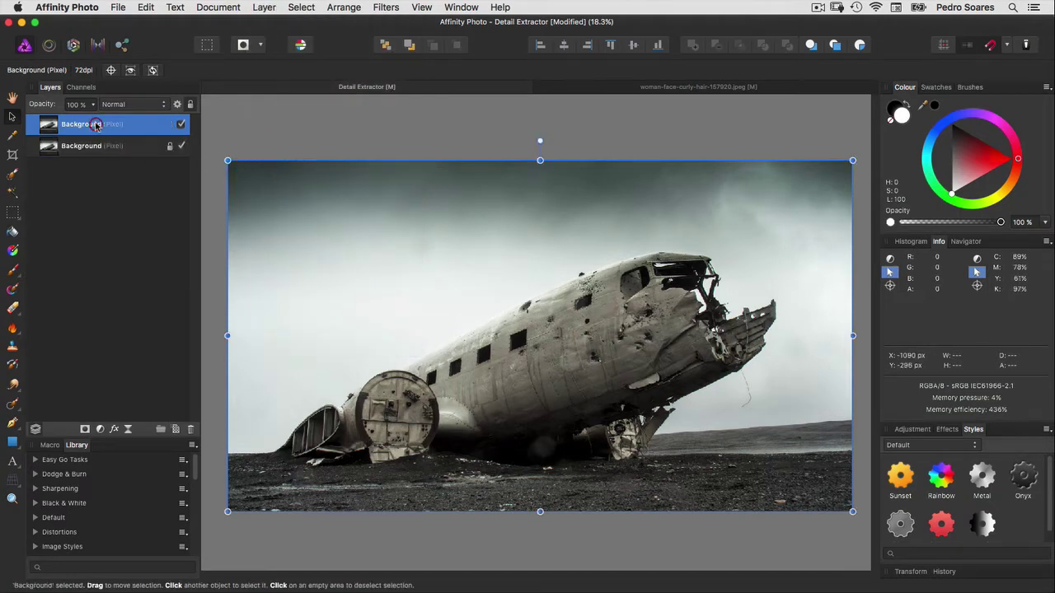
double_click(95, 123)
key("Right")
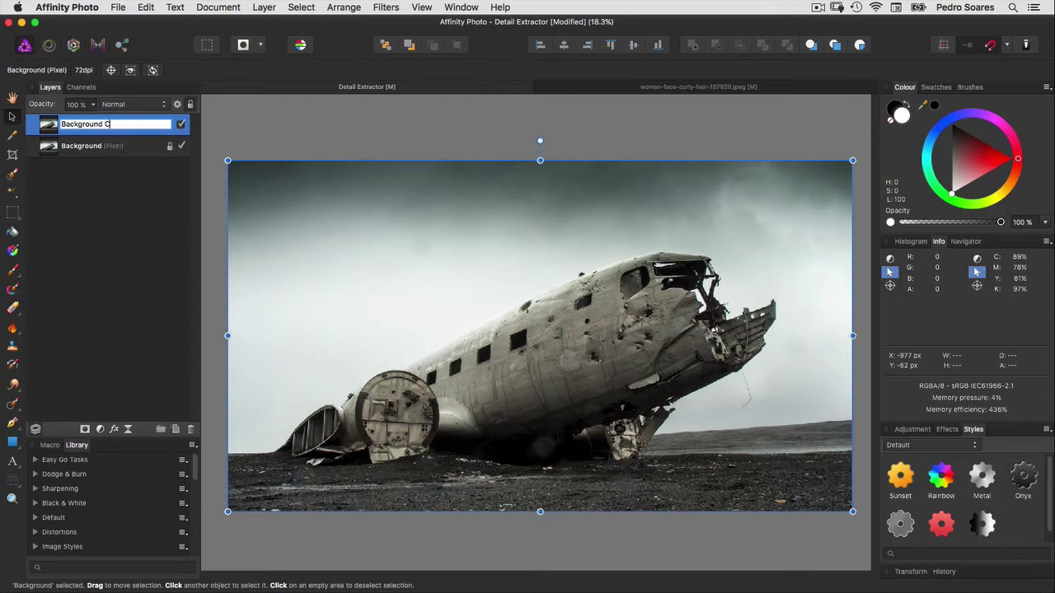
type("opy")
key("Return")
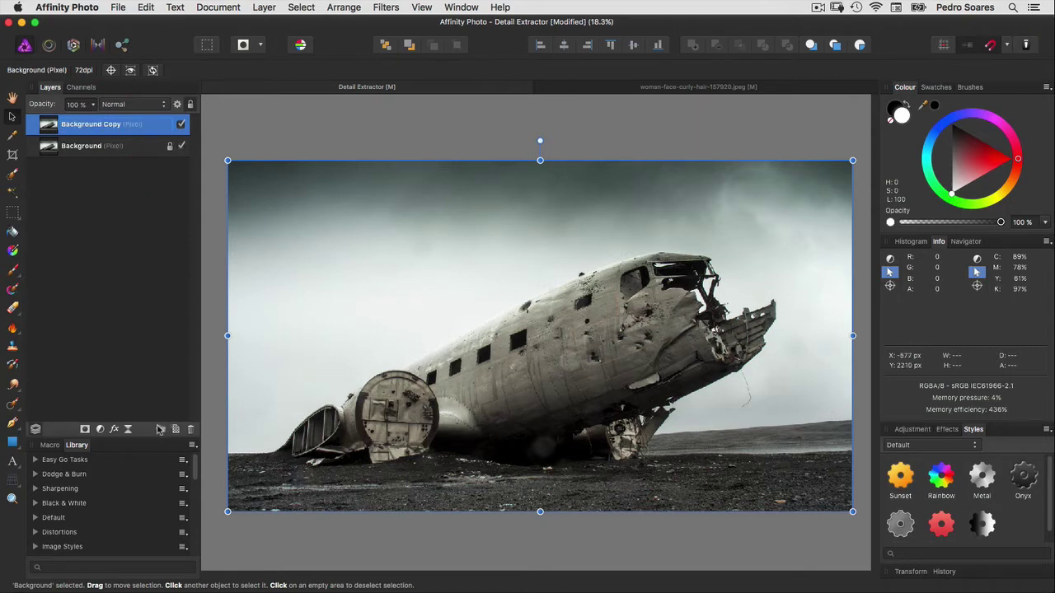
- Group Background Copy into 'Detail Extractor', expand the group and reselect Background Copy
left_click(161, 429)
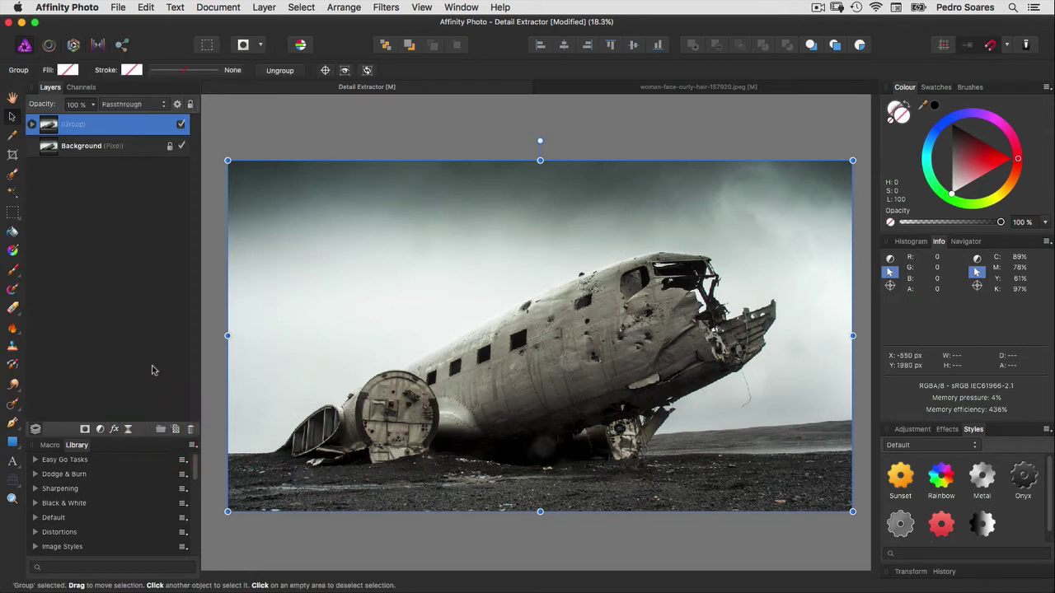
double_click(74, 126)
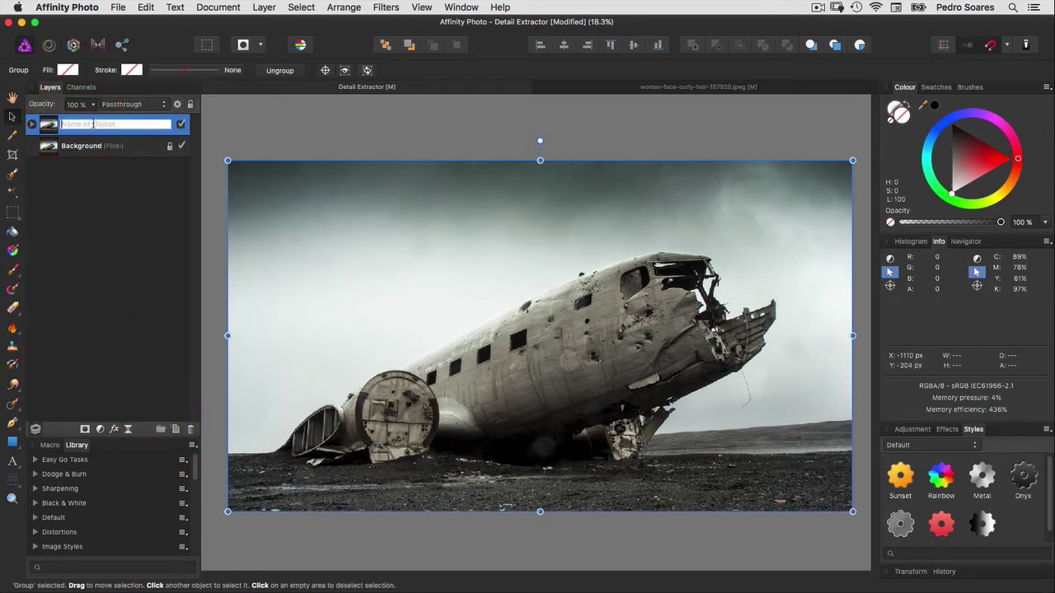
type("Detail Extractor")
key("Return")
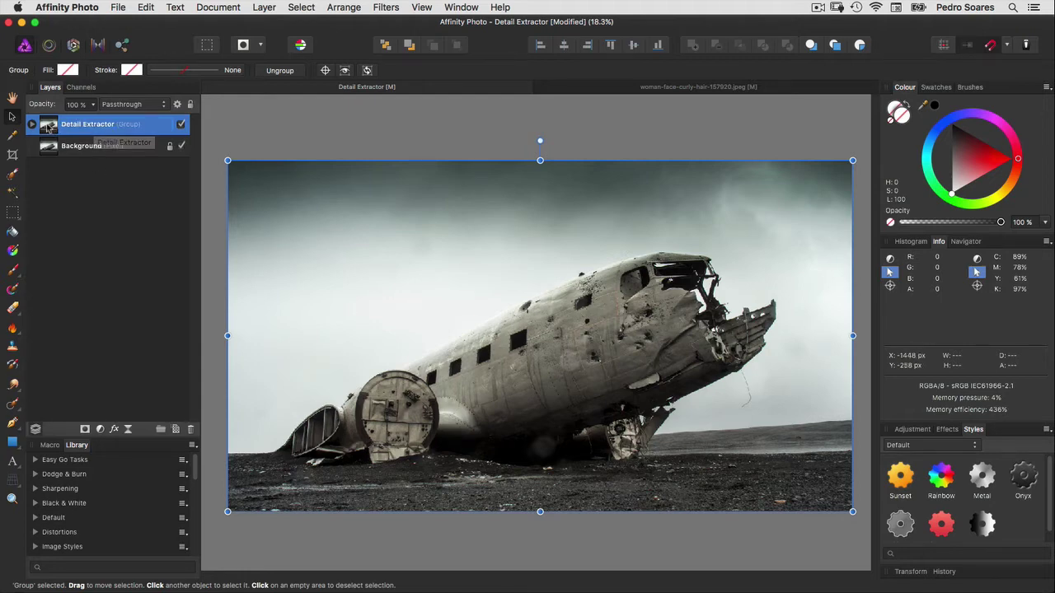
left_click(33, 124)
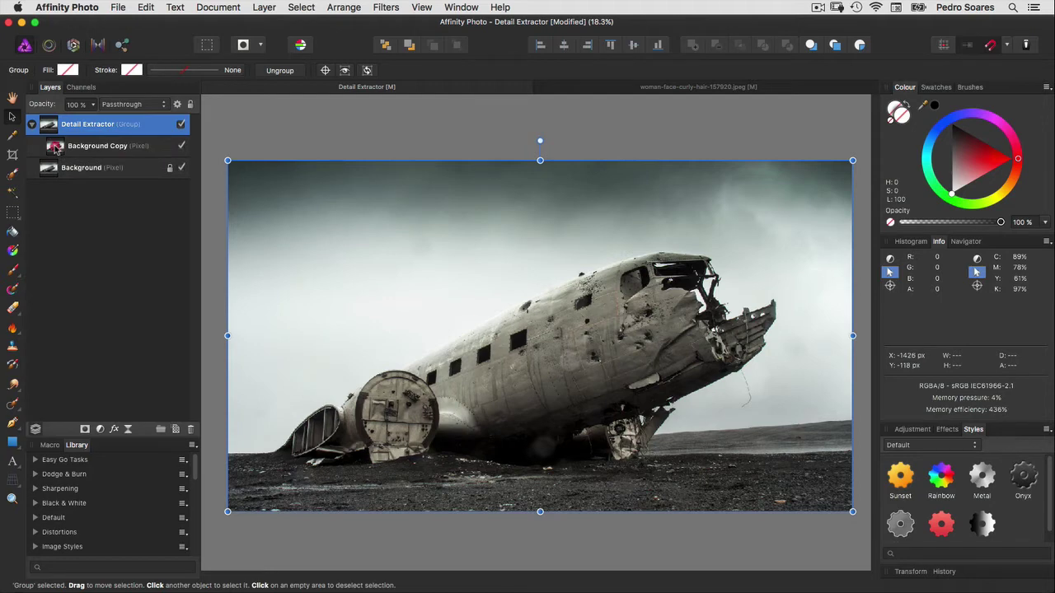
left_click(56, 147)
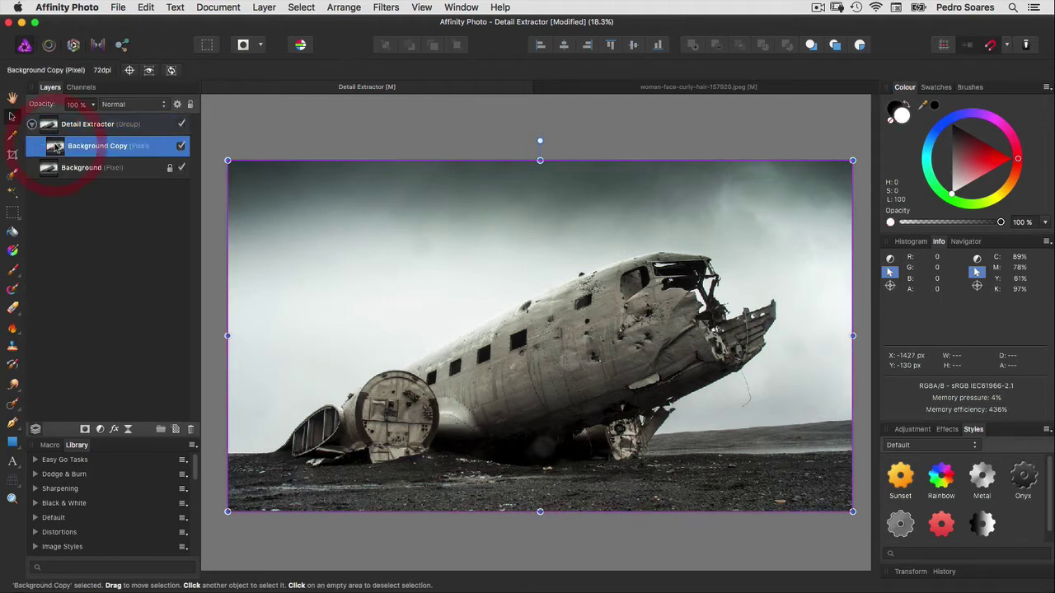
- Duplicate Background Copy inside the group and rename the duplicate 'Inverted Background'
left_click(264, 7)
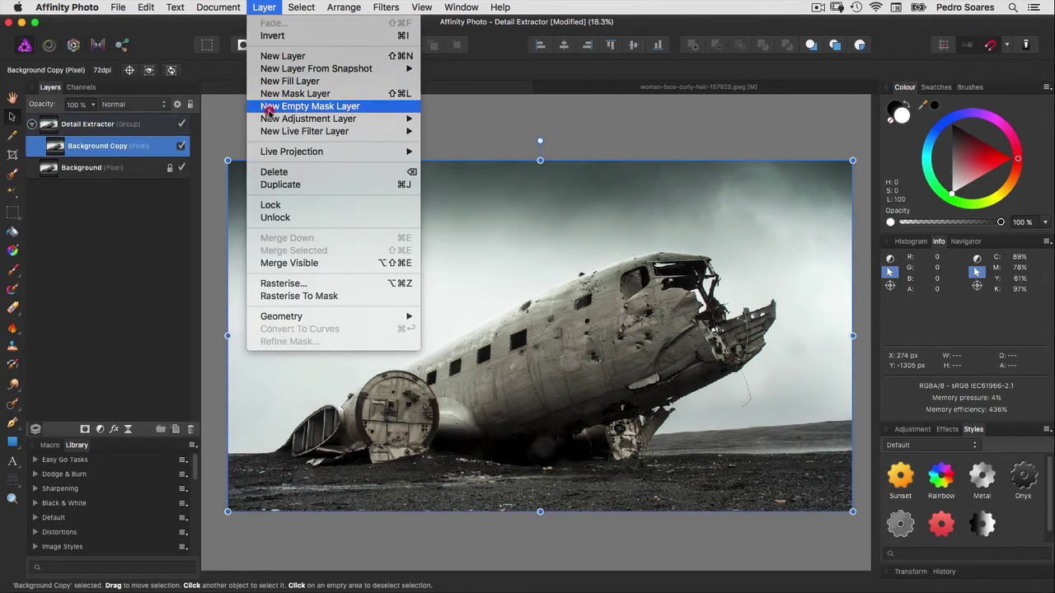
left_click(272, 185)
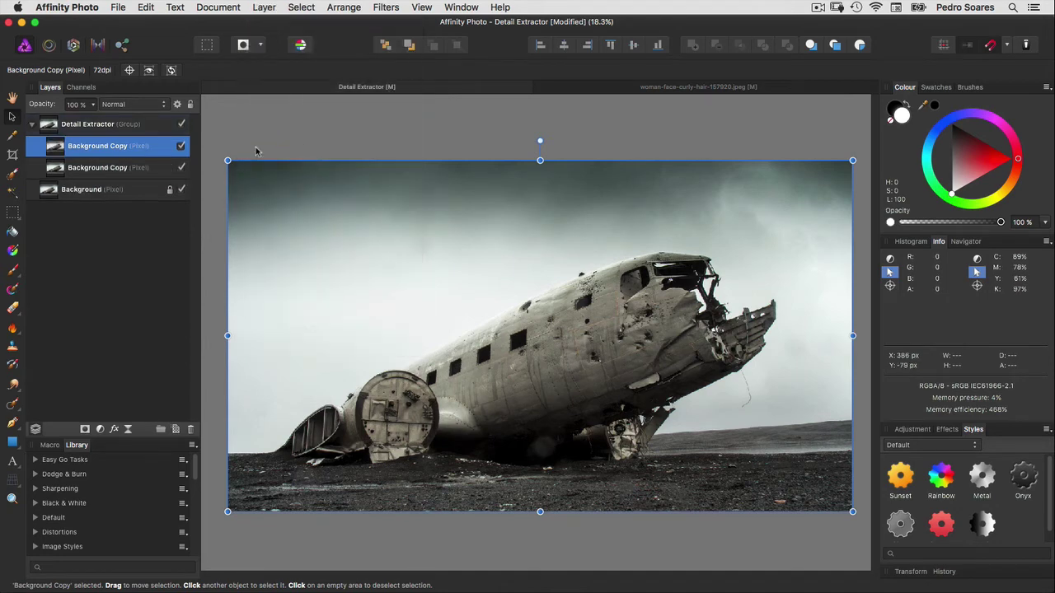
double_click(112, 149)
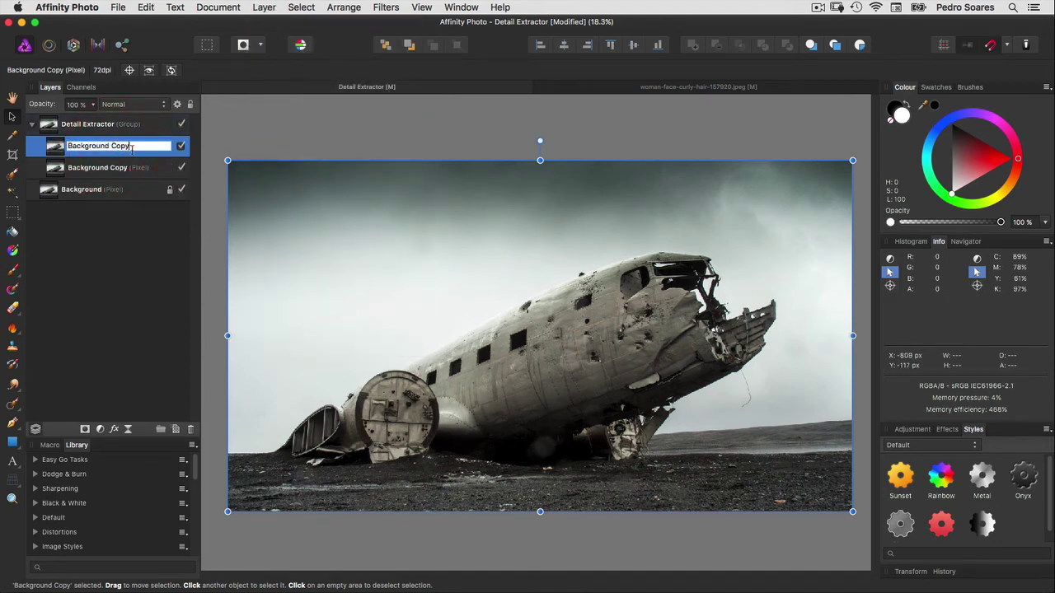
key("BackSpace")
key("BackSpace")
key("BackSpace")
type("Inverted")
key("Return")
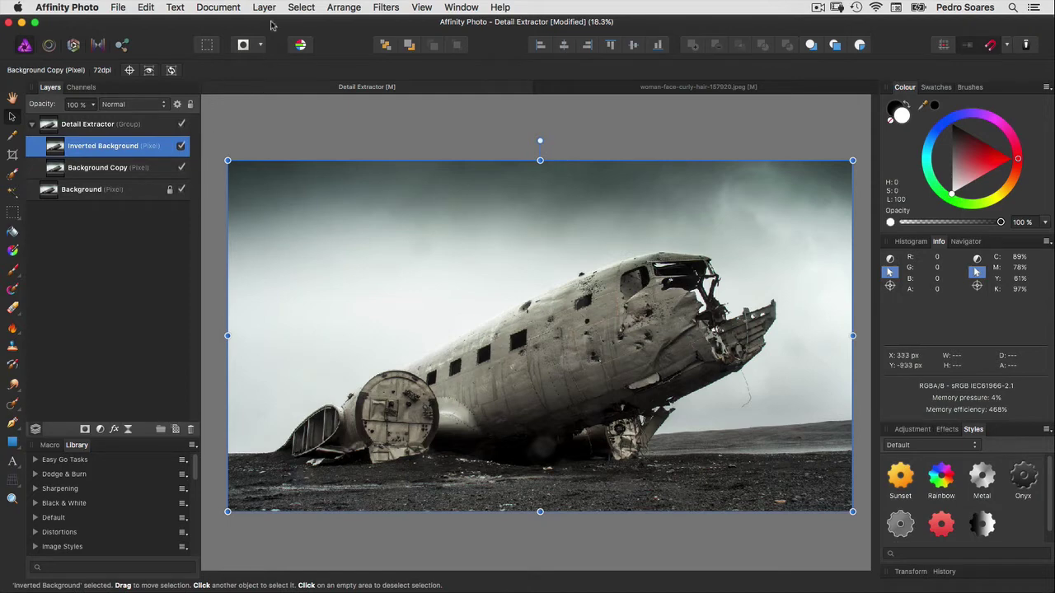
- Invert the Inverted Background layer and set its blend mode to Vivid Light
left_click(263, 7)
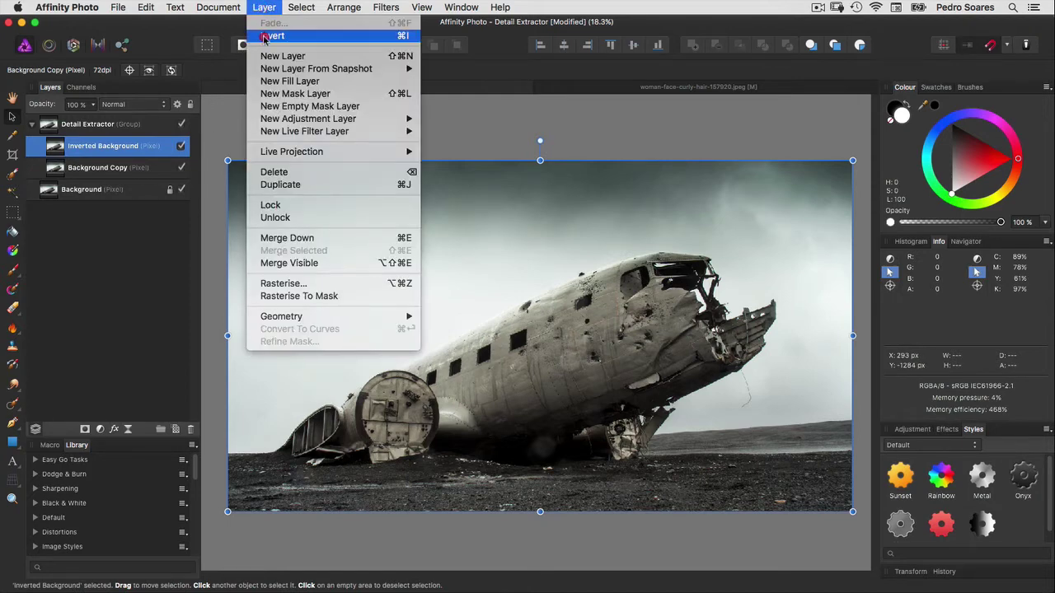
left_click(265, 37)
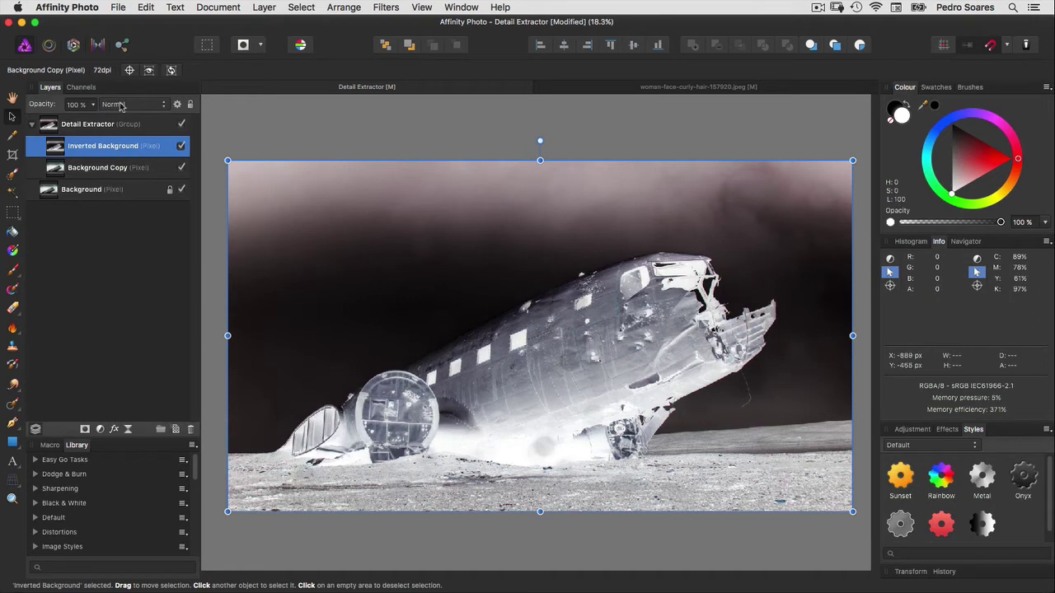
left_click(121, 104)
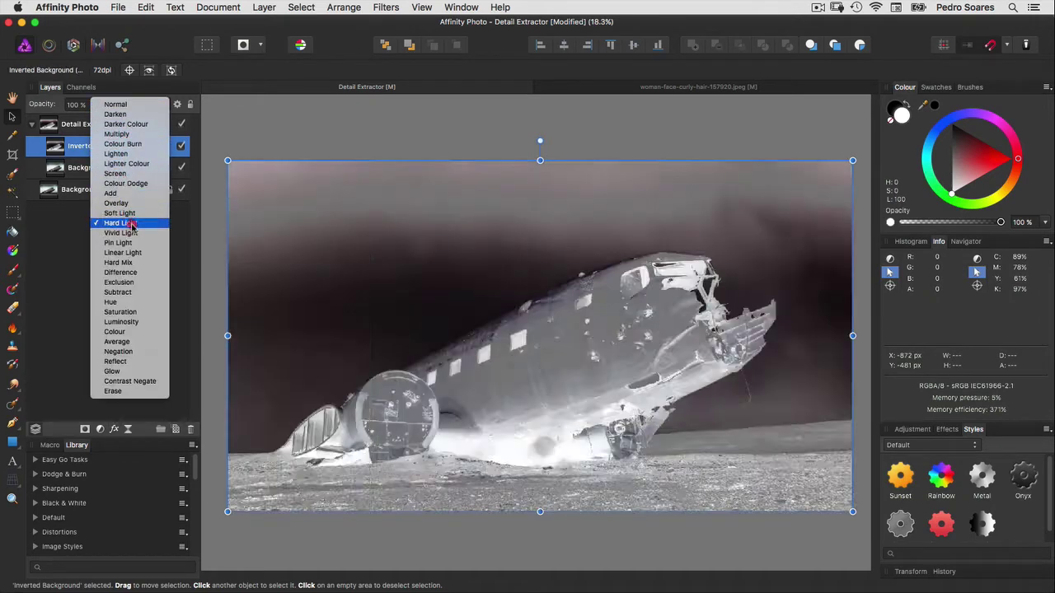
left_click(136, 234)
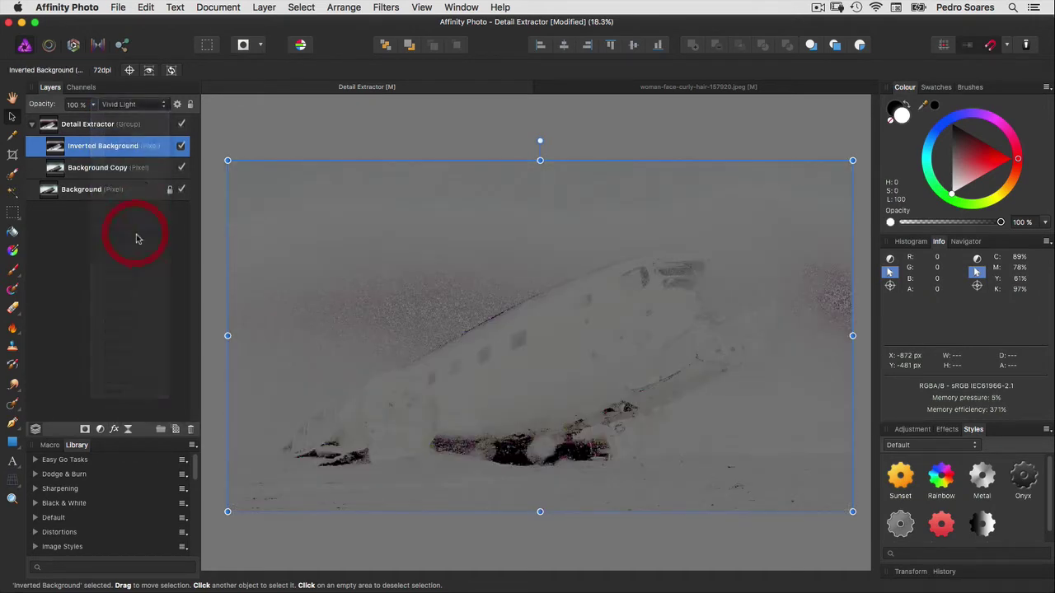
- Set the Detail Extractor group's blend mode to Overlay, then reselect Inverted Background
left_click(91, 124)
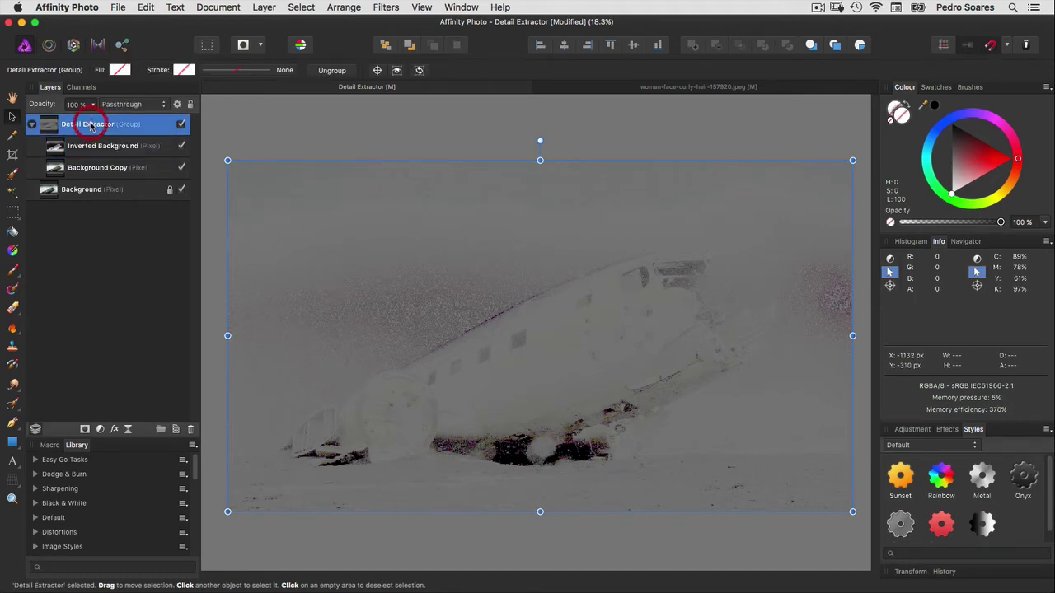
left_click(125, 105)
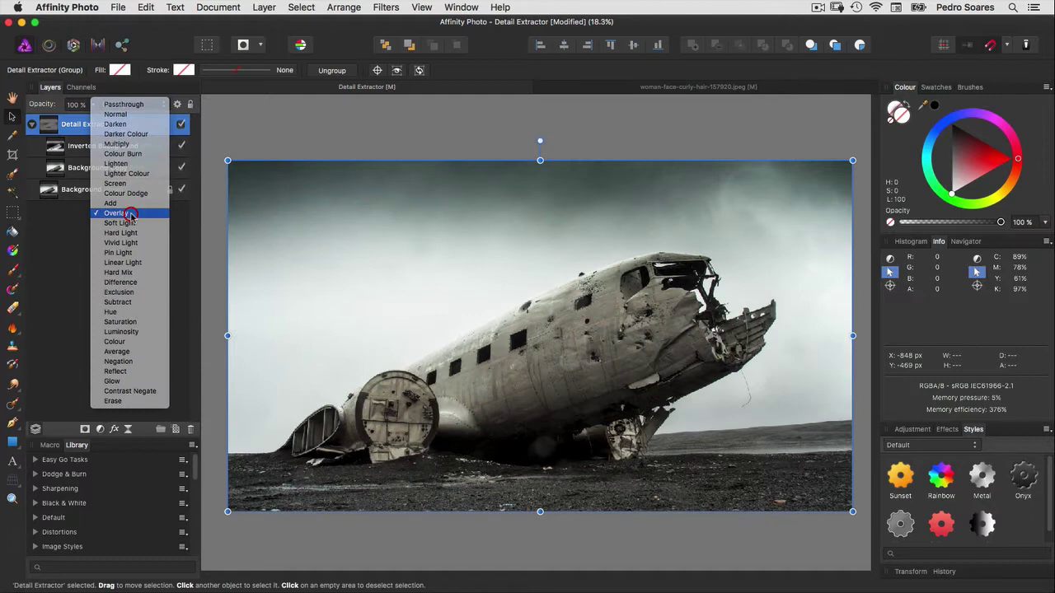
left_click(128, 213)
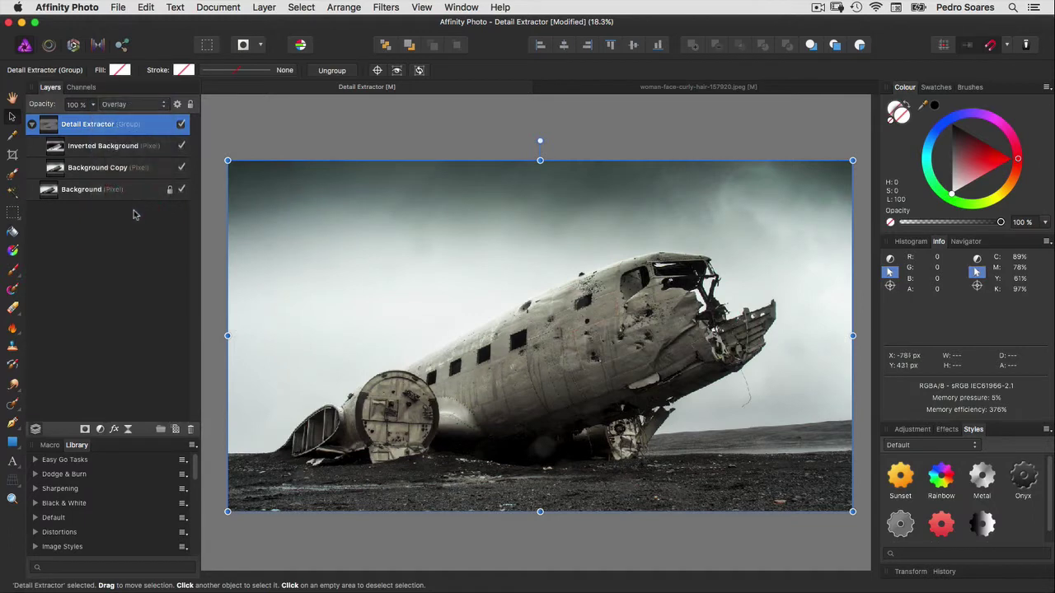
left_click(87, 149)
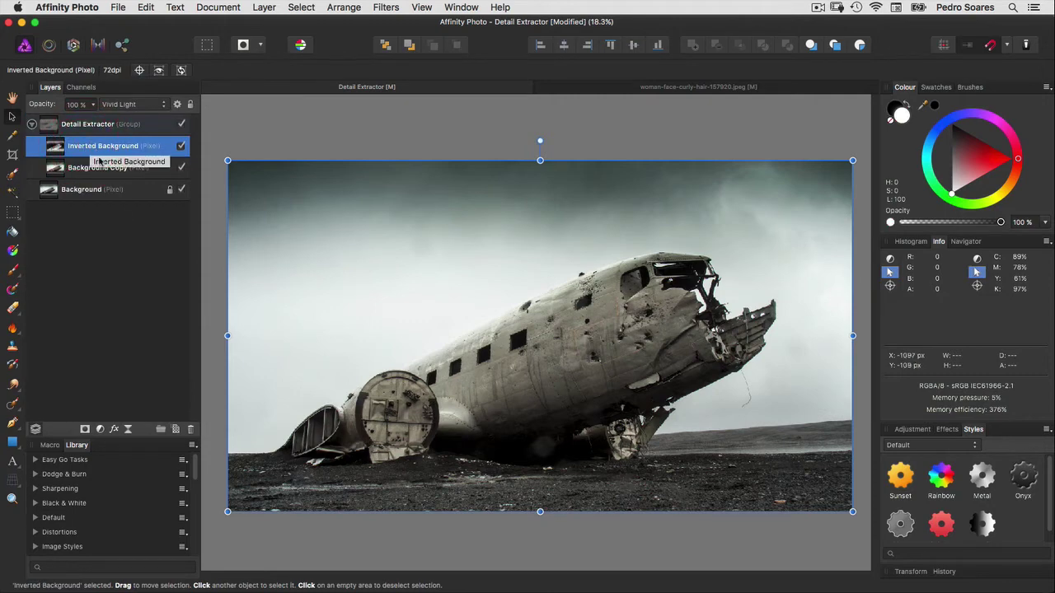
- Add a Live Bilateral Blur: Radius 29.6 px, Tolerance 18%, Preserve Alpha on
left_click(265, 8)
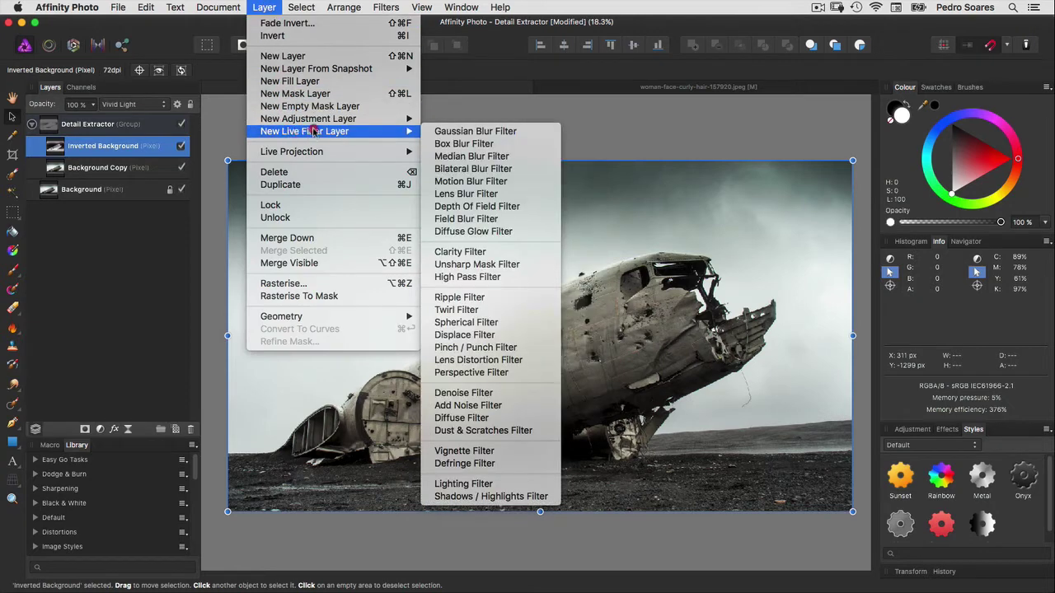
mouse_move(304, 131)
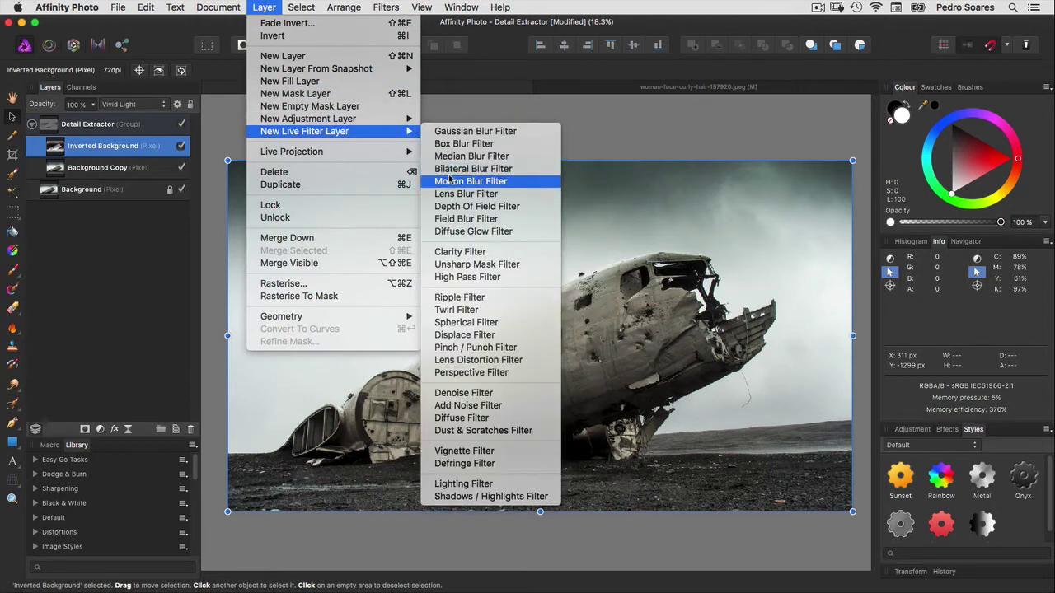
left_click(451, 169)
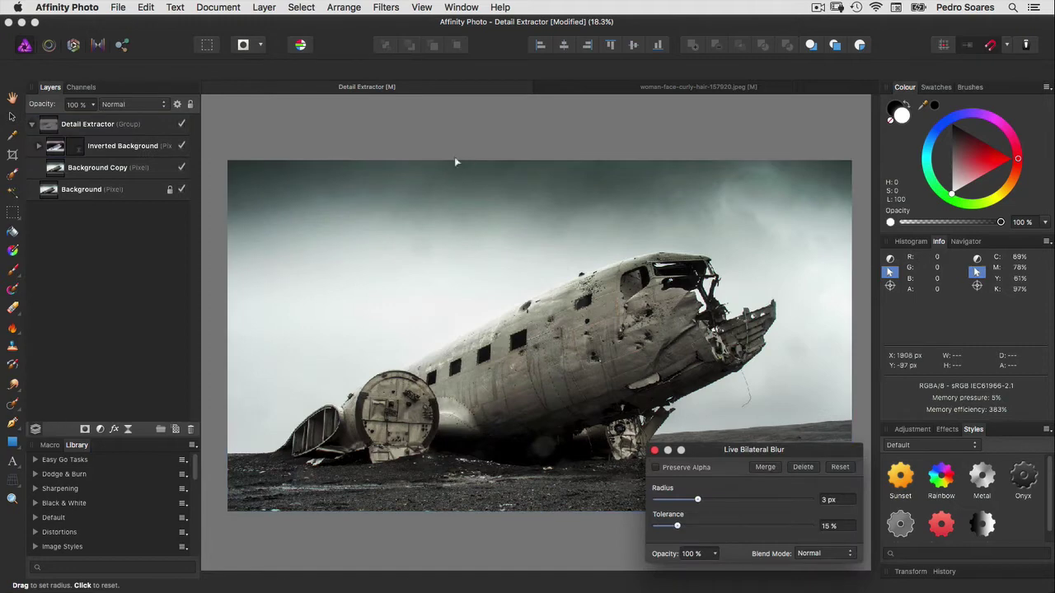
left_click_drag(713, 450, 332, 125)
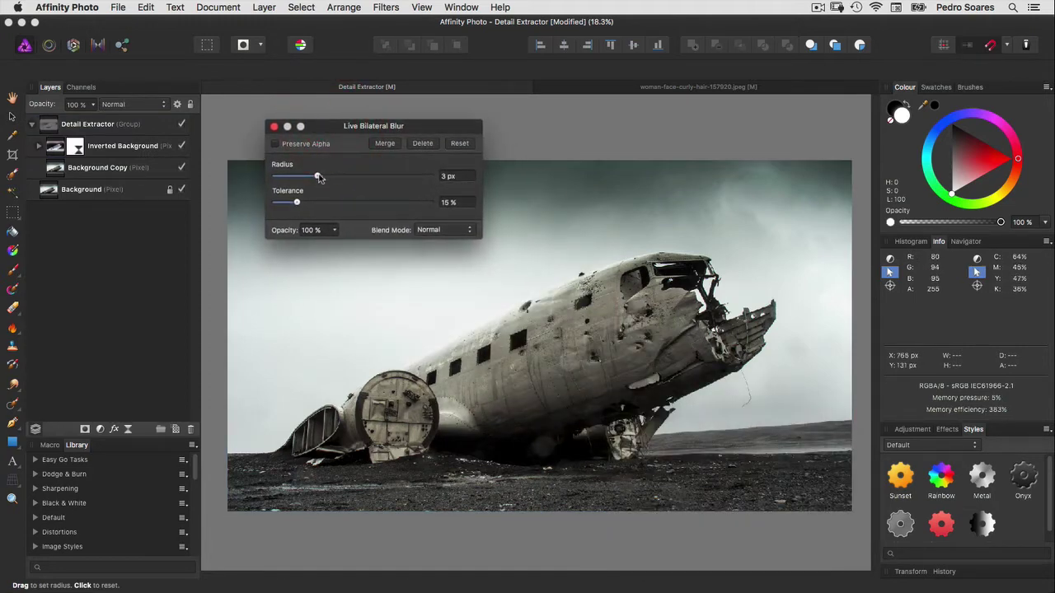
left_click_drag(317, 175, 379, 187)
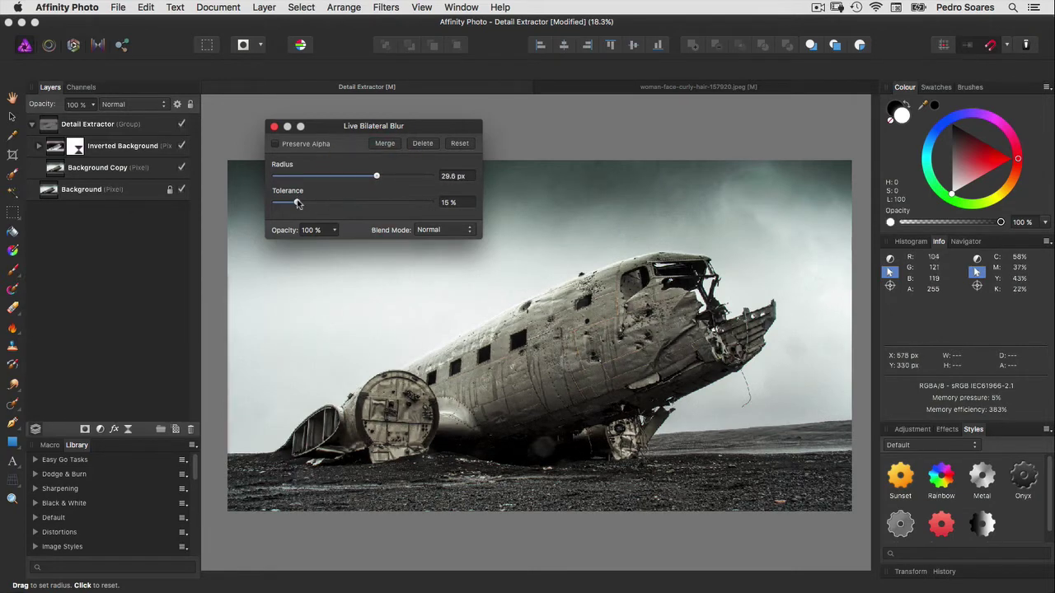
left_click_drag(299, 204, 301, 204)
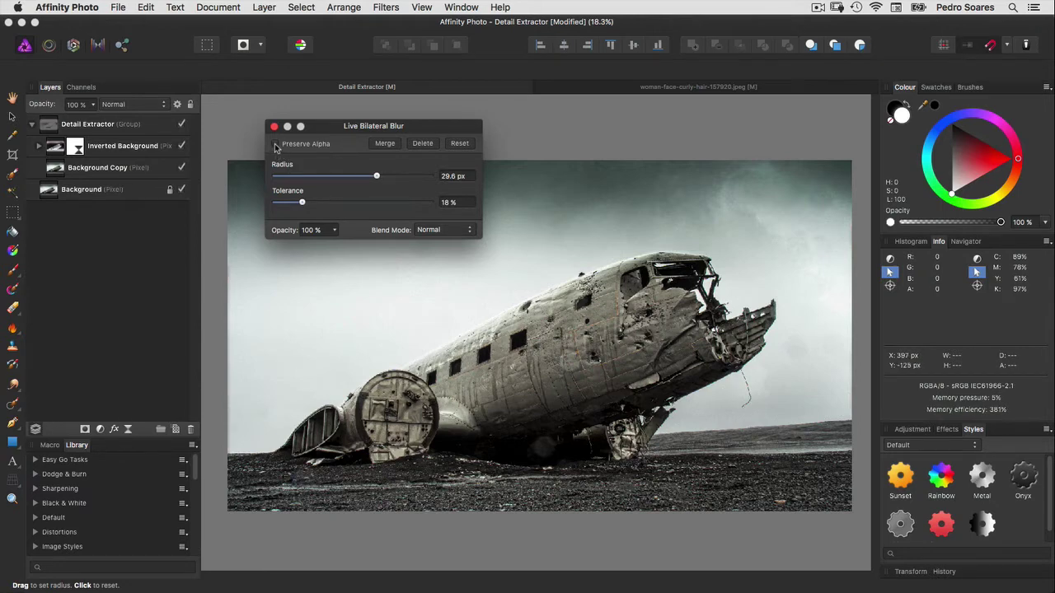
left_click(276, 144)
left_click(276, 127)
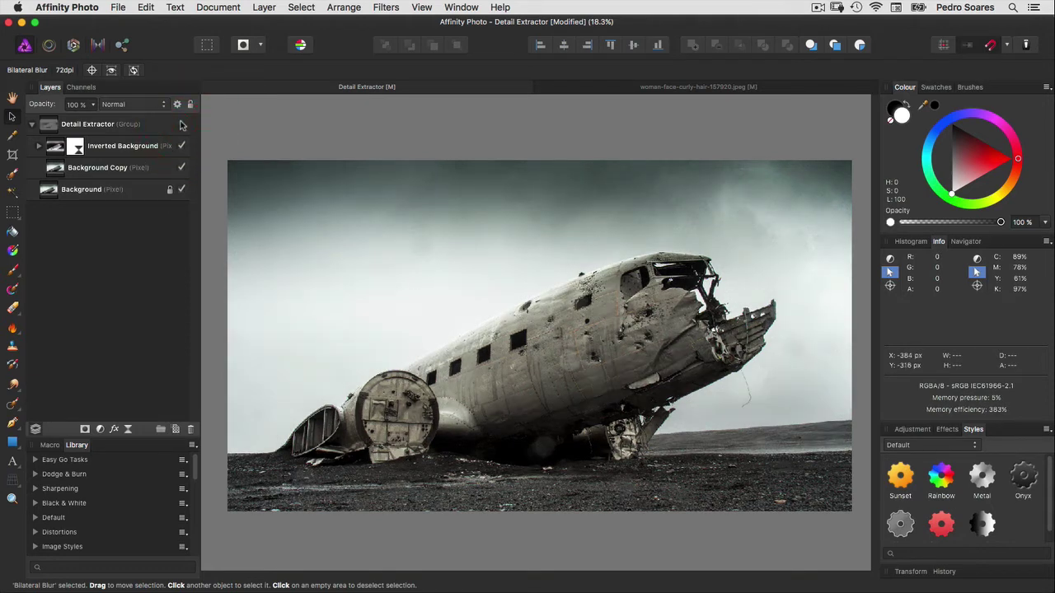
- Make the Detail Extractor group visible again and select it
left_click(182, 124)
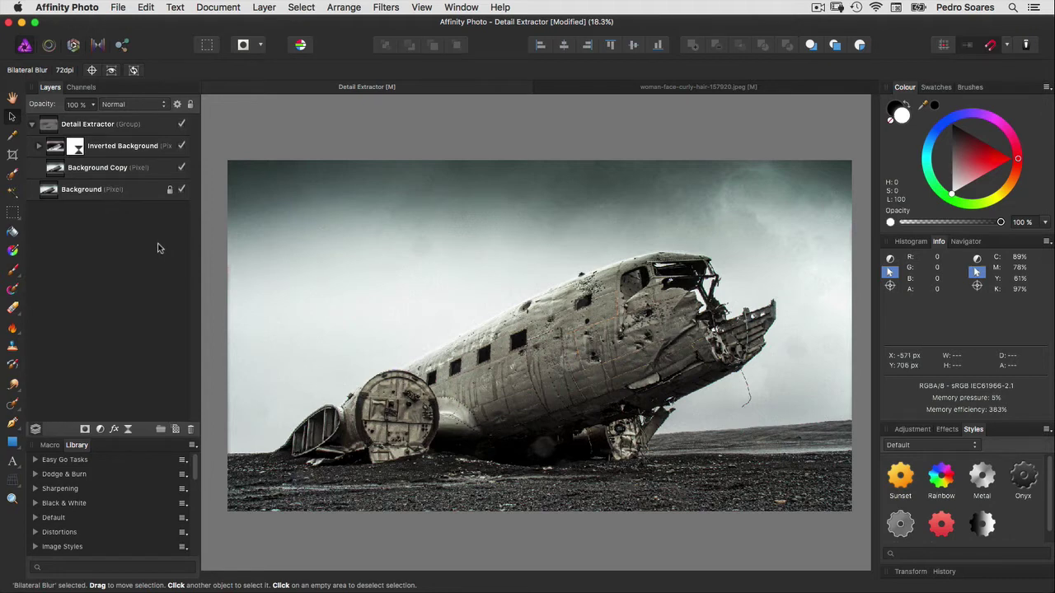
left_click(88, 126)
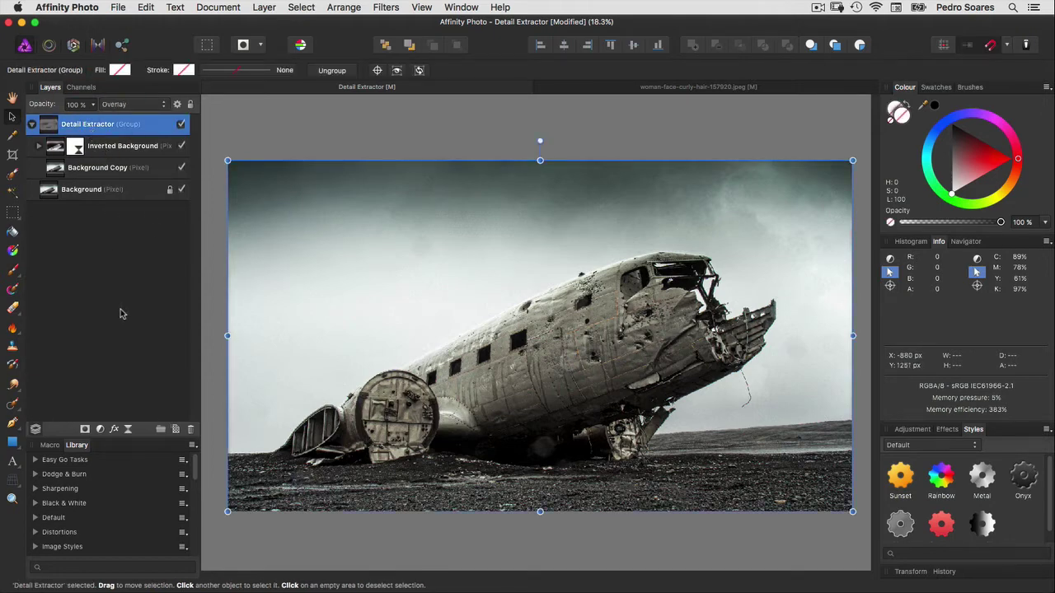
- Add a mask to the Detail Extractor group, select it, and pick the Paint Brush
left_click(85, 430)
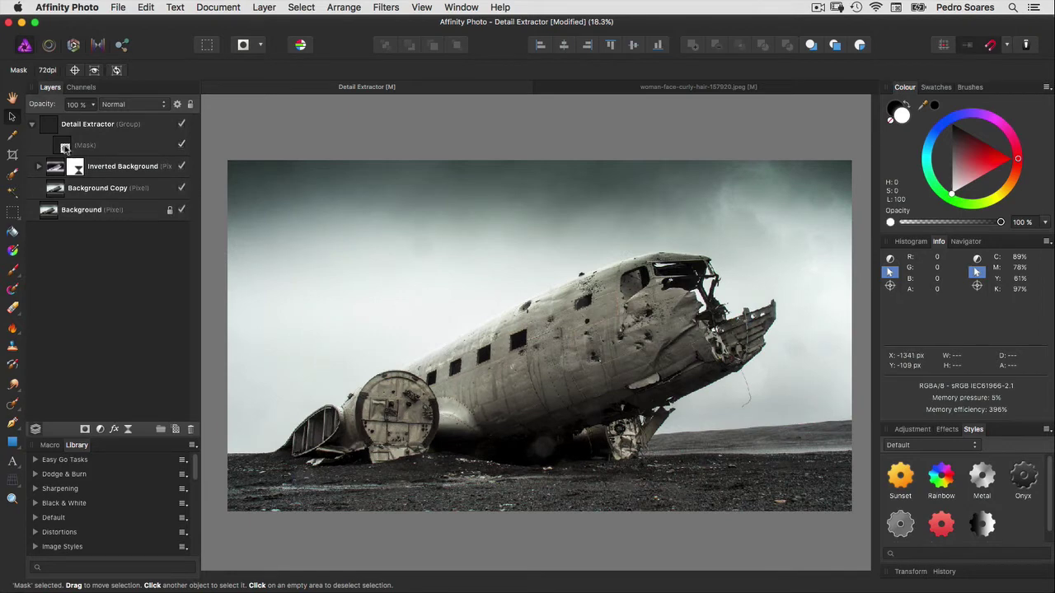
left_click(65, 148)
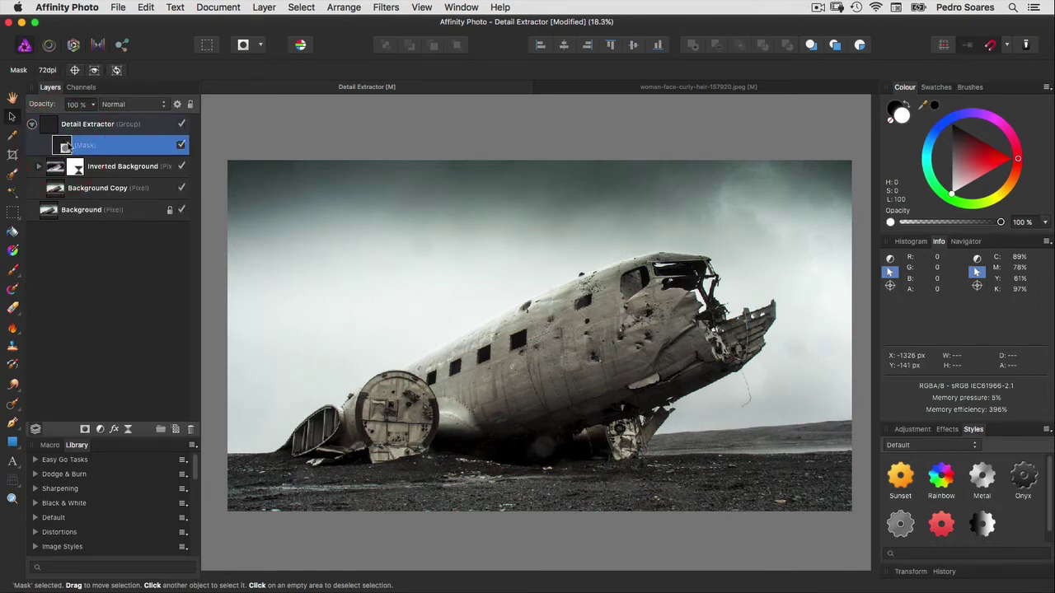
left_click(14, 271)
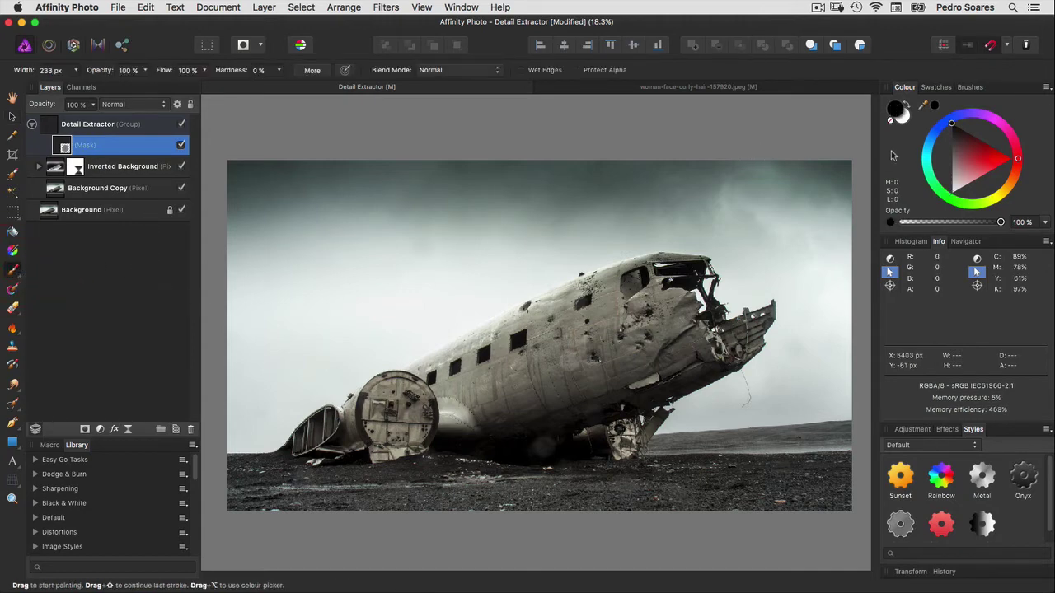
- With white and a 472 px brush, paint the mask across the plane's fuselage
left_click(904, 116)
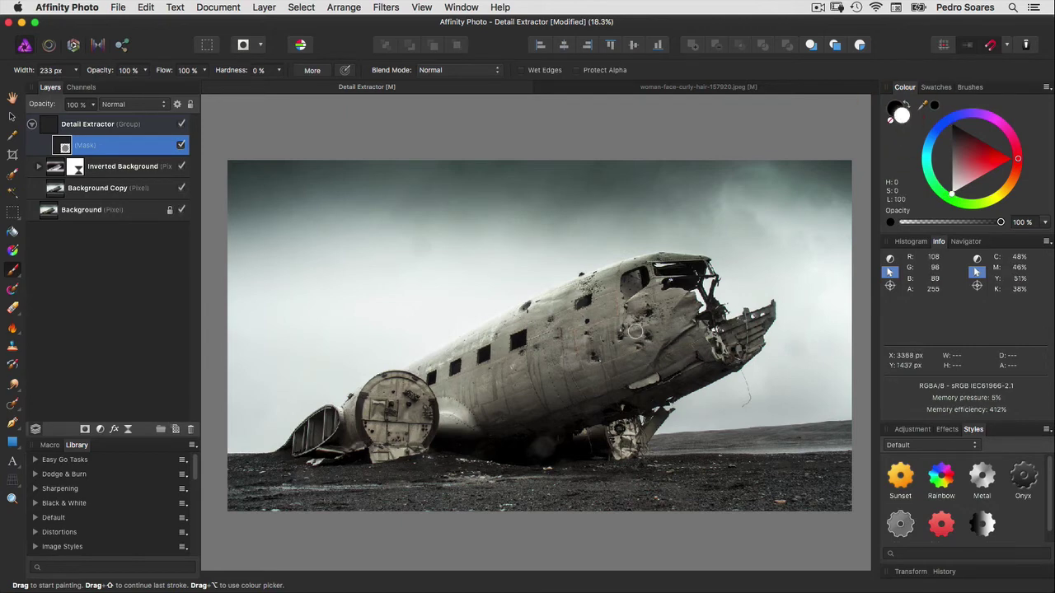
mouse_move(628, 326)
left_mouse_down()
mouse_move(659, 325)
mouse_move(577, 327)
mouse_move(521, 346)
mouse_move(664, 295)
left_mouse_up()
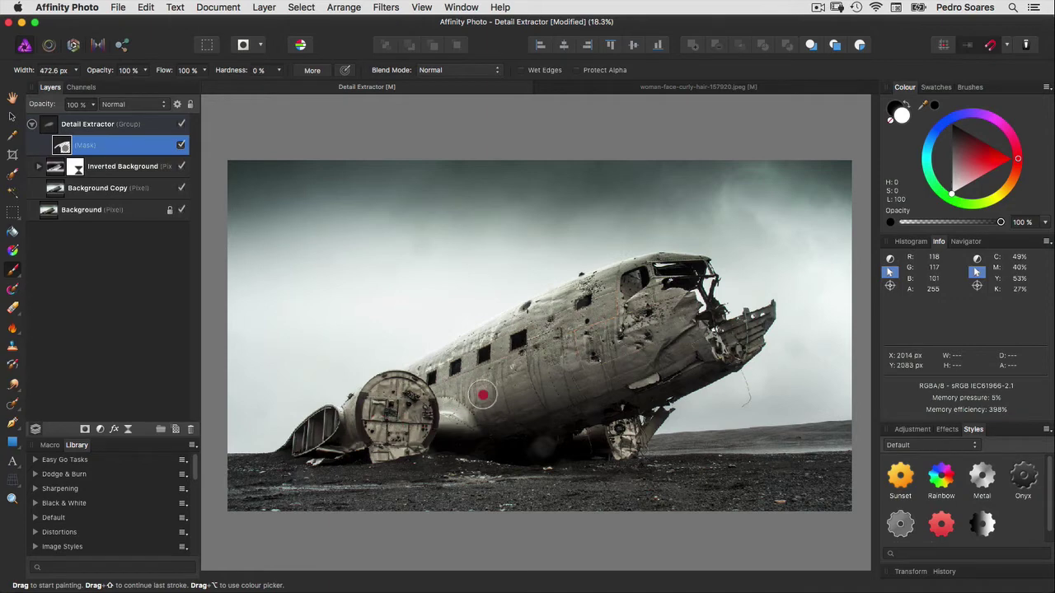
left_click_drag(429, 408, 734, 338)
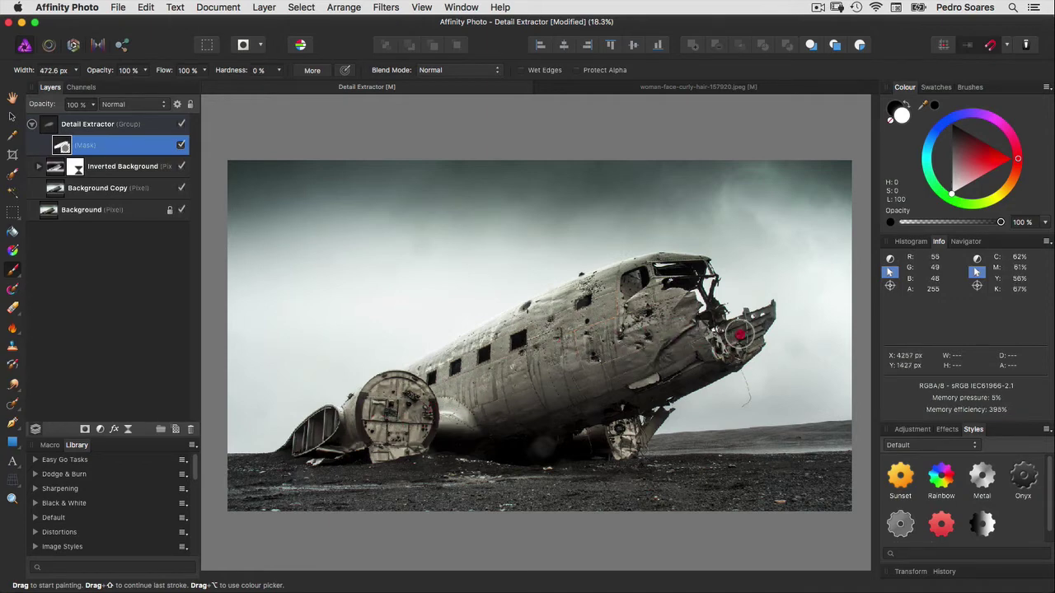
mouse_move(581, 407)
left_mouse_down()
mouse_move(370, 418)
mouse_move(544, 306)
mouse_move(725, 332)
mouse_move(472, 380)
mouse_move(487, 373)
mouse_move(444, 420)
mouse_move(377, 440)
mouse_move(318, 438)
left_mouse_up()
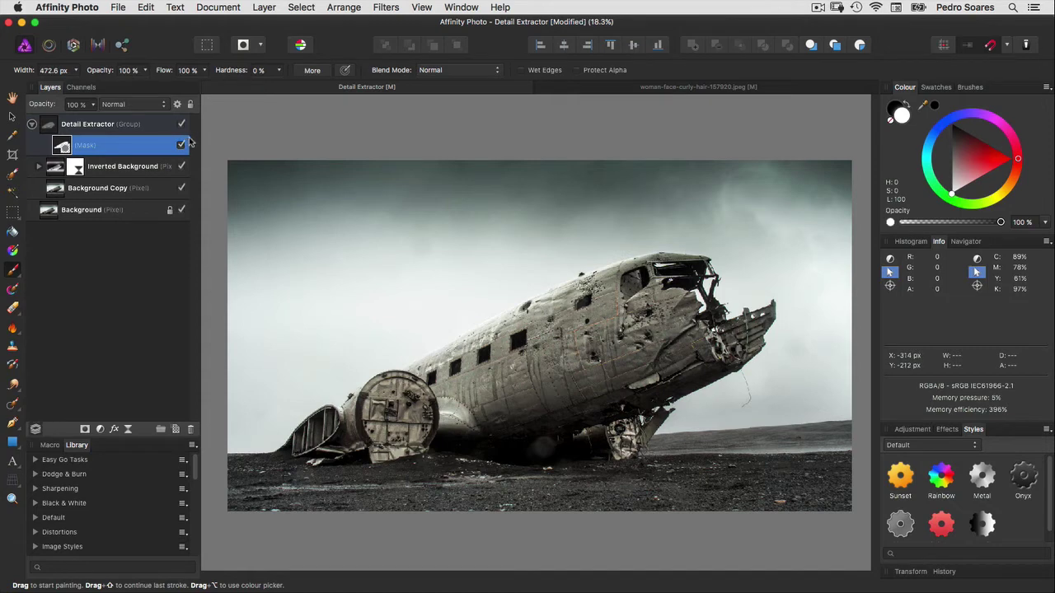
- Change the Bilateral Blur to Radius 41.9 px and Tolerance 37%
left_click(37, 167)
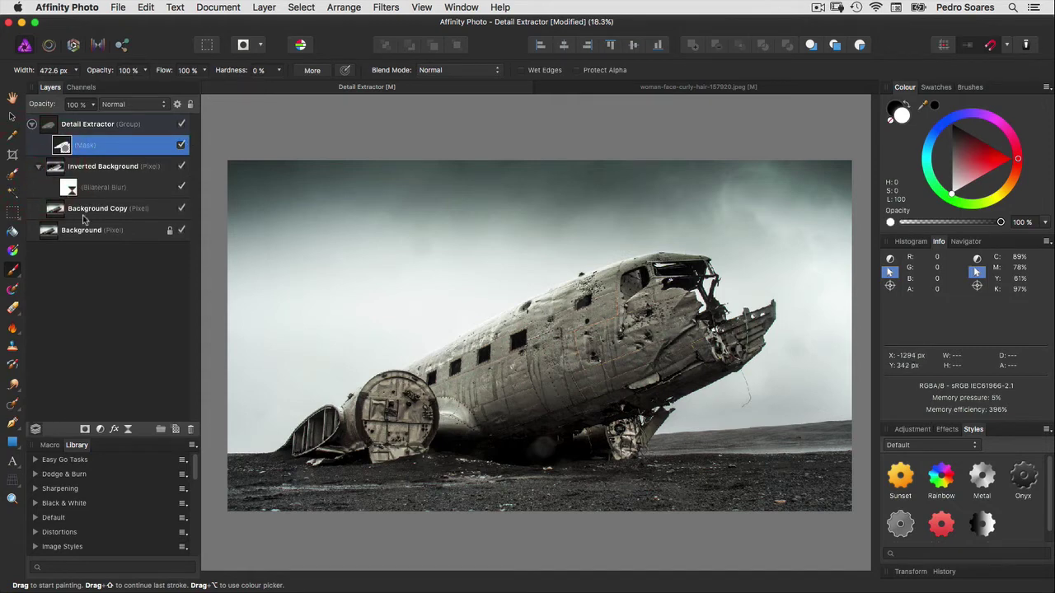
double_click(68, 188)
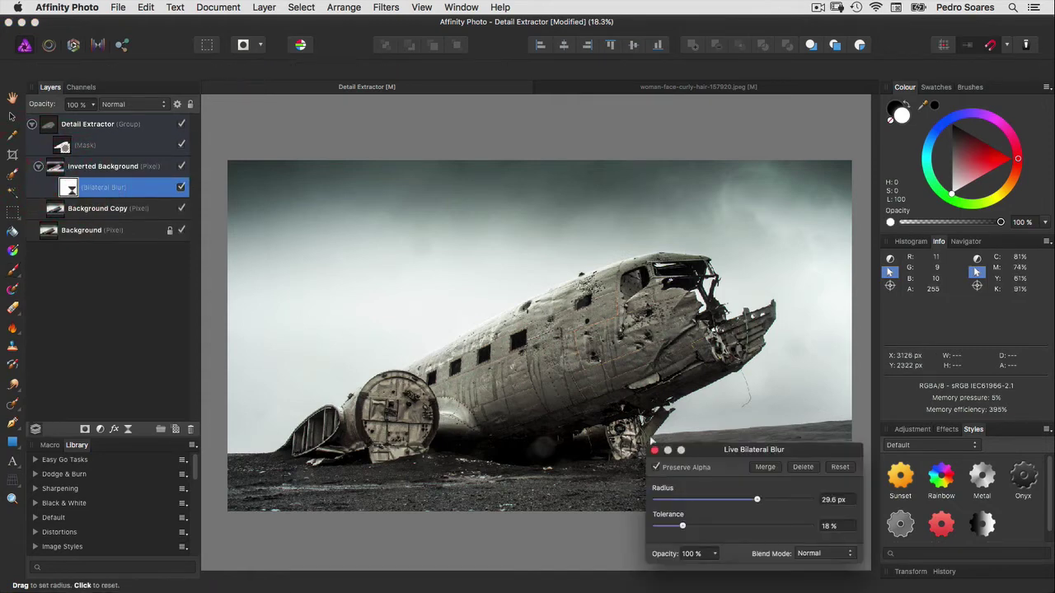
mouse_move(712, 449)
left_mouse_down()
mouse_move(316, 179)
mouse_move(290, 150)
left_mouse_up()
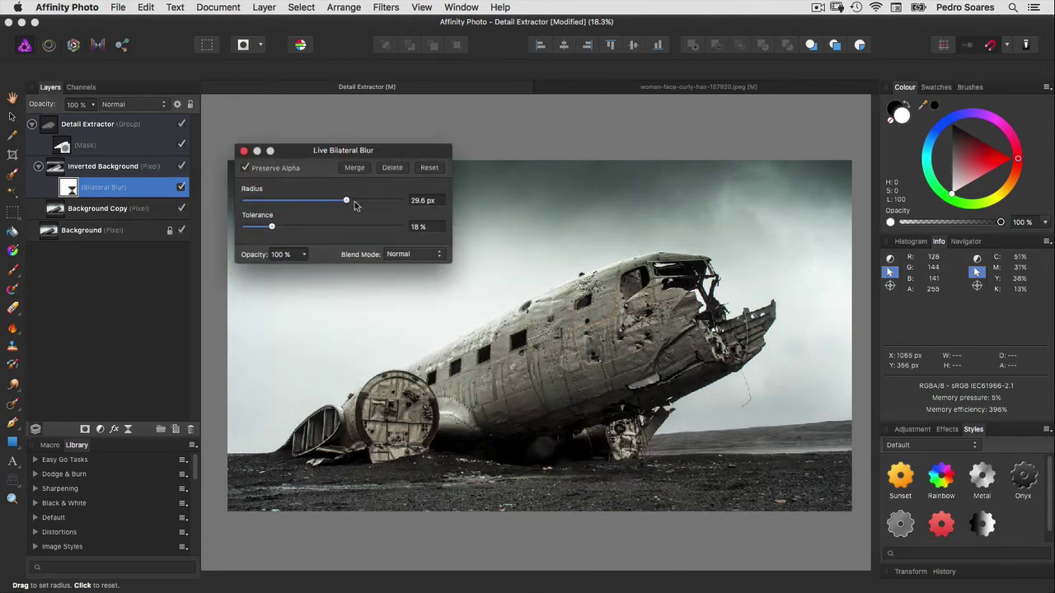
left_click_drag(347, 201, 368, 201)
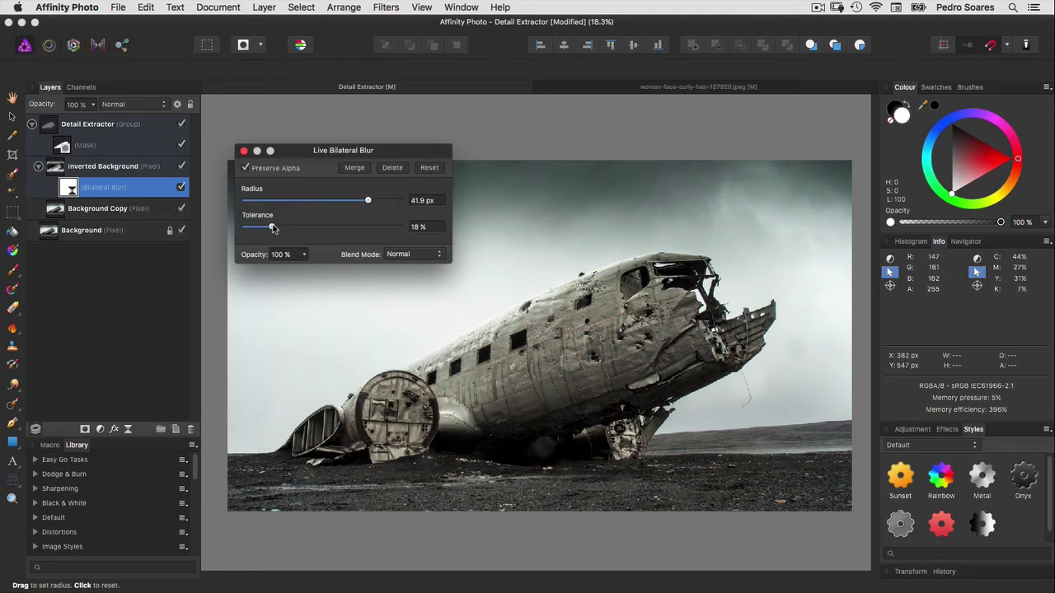
left_click_drag(273, 229, 302, 226)
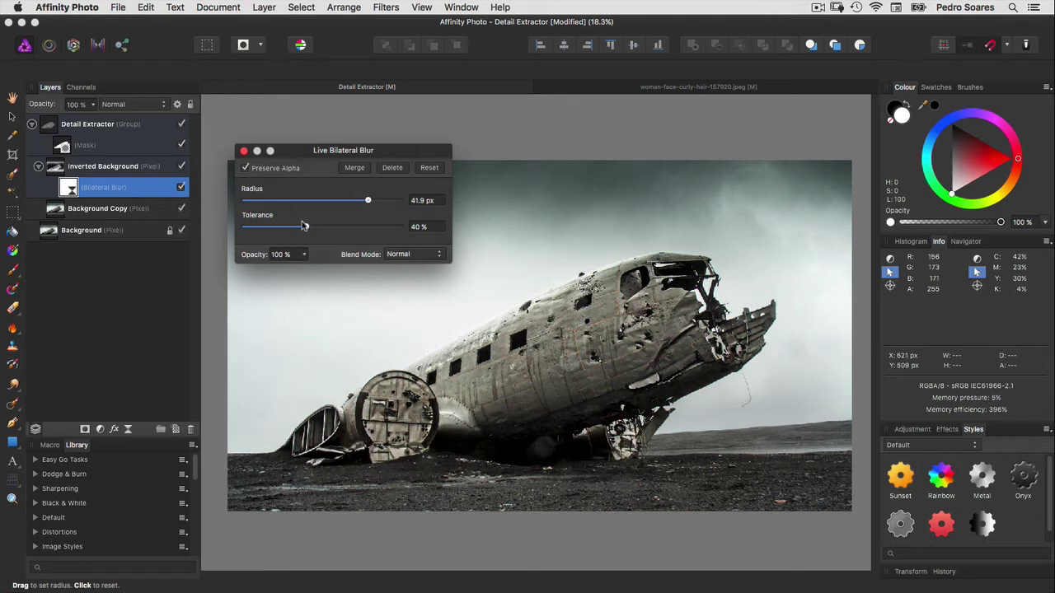
left_click_drag(303, 225, 300, 228)
left_click(244, 151)
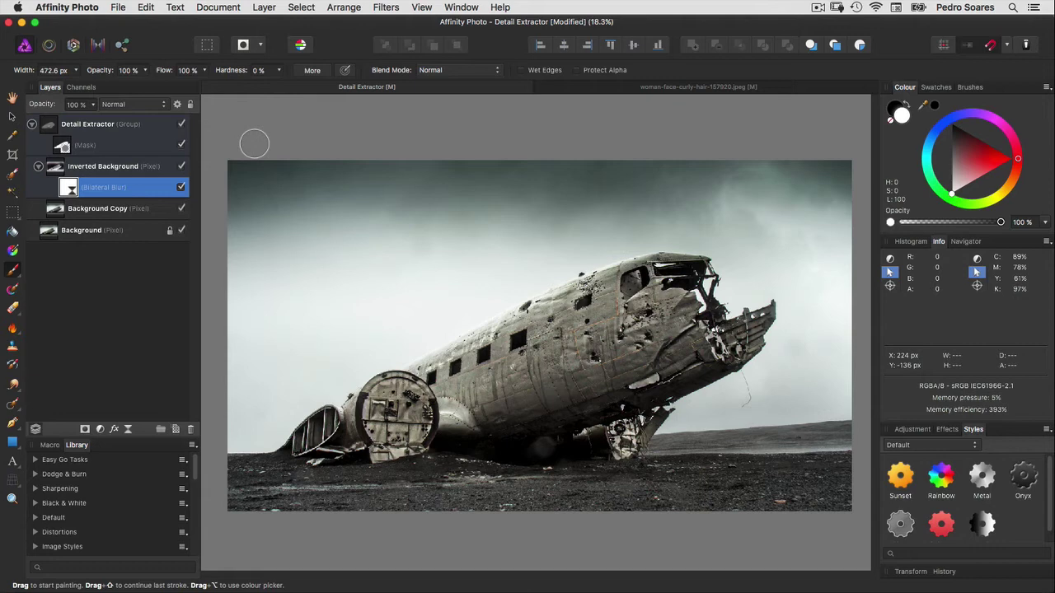
- On the curly-hair portrait, select Background and expand the Library's Sharpening macros
left_click(692, 87)
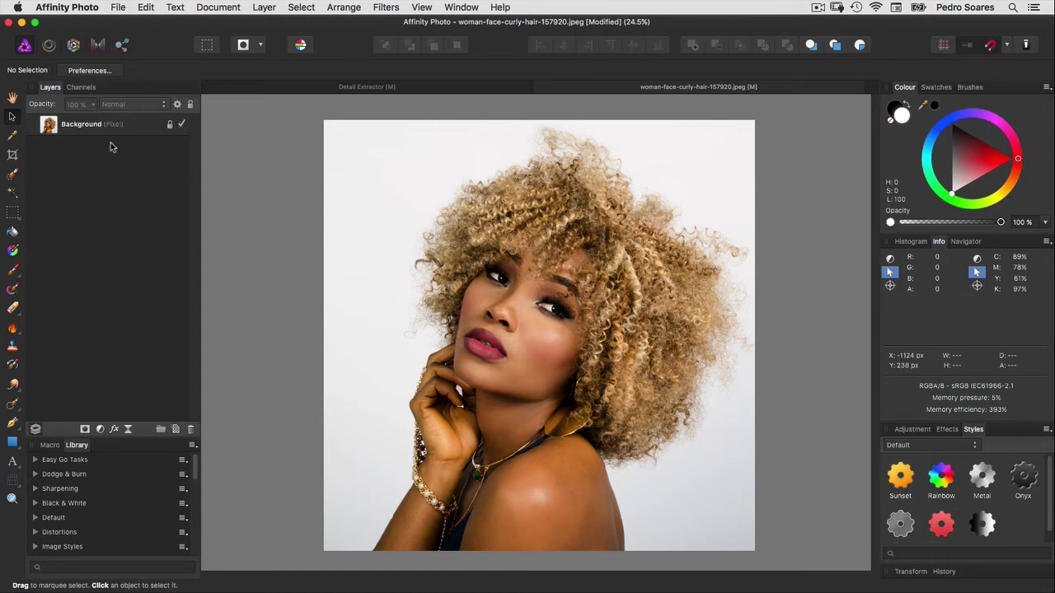
left_click(82, 124)
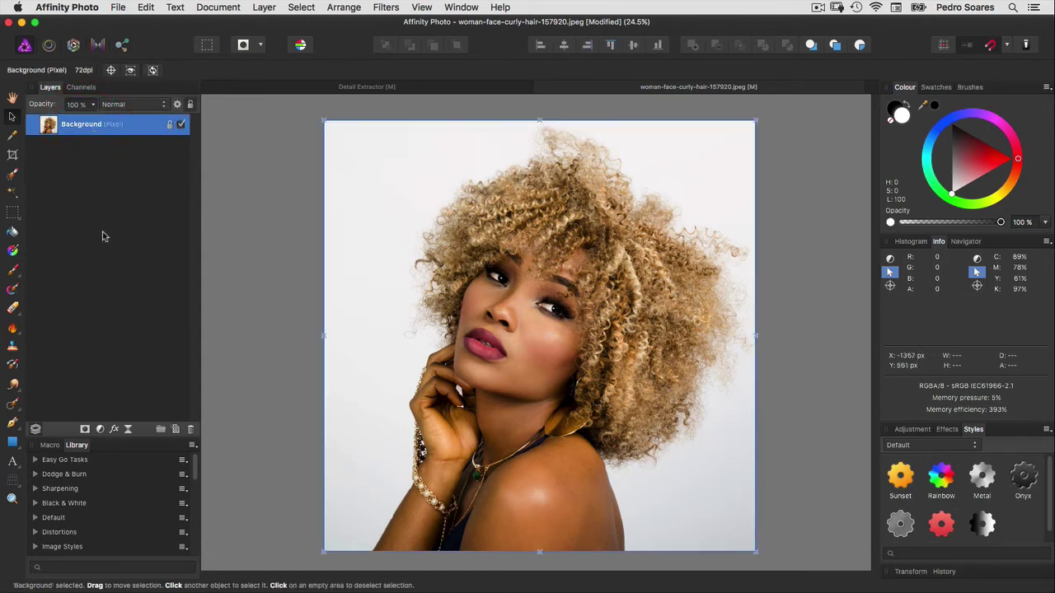
left_click(78, 445)
left_click(421, 7)
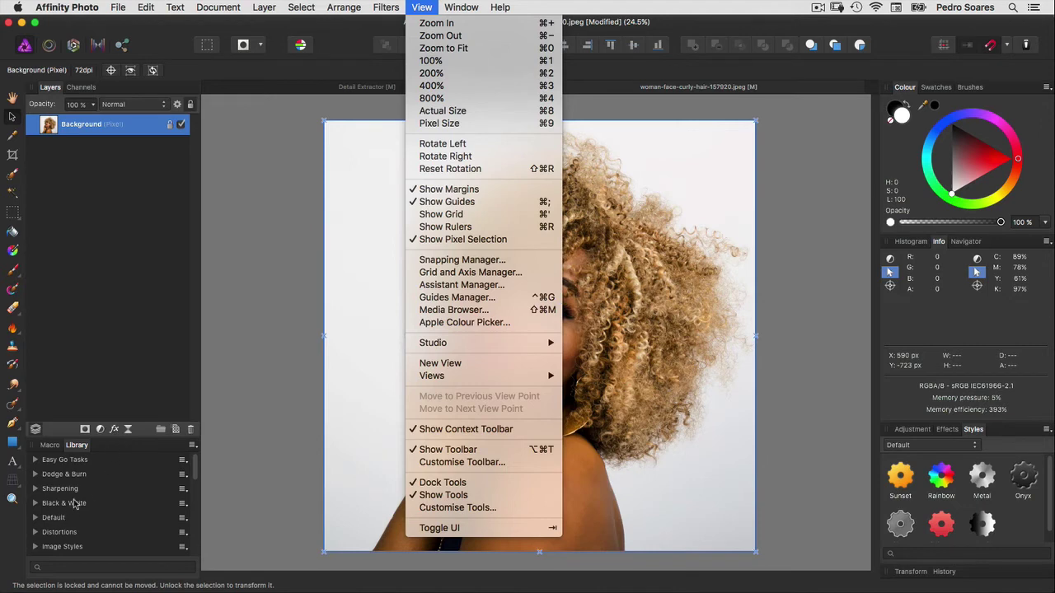
left_click(66, 429)
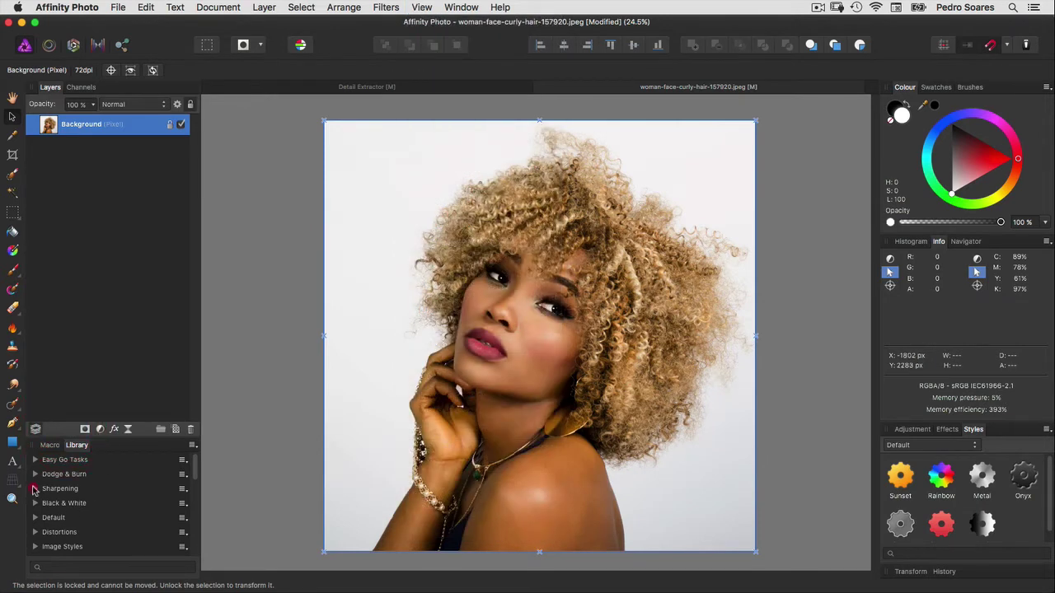
left_click(35, 488)
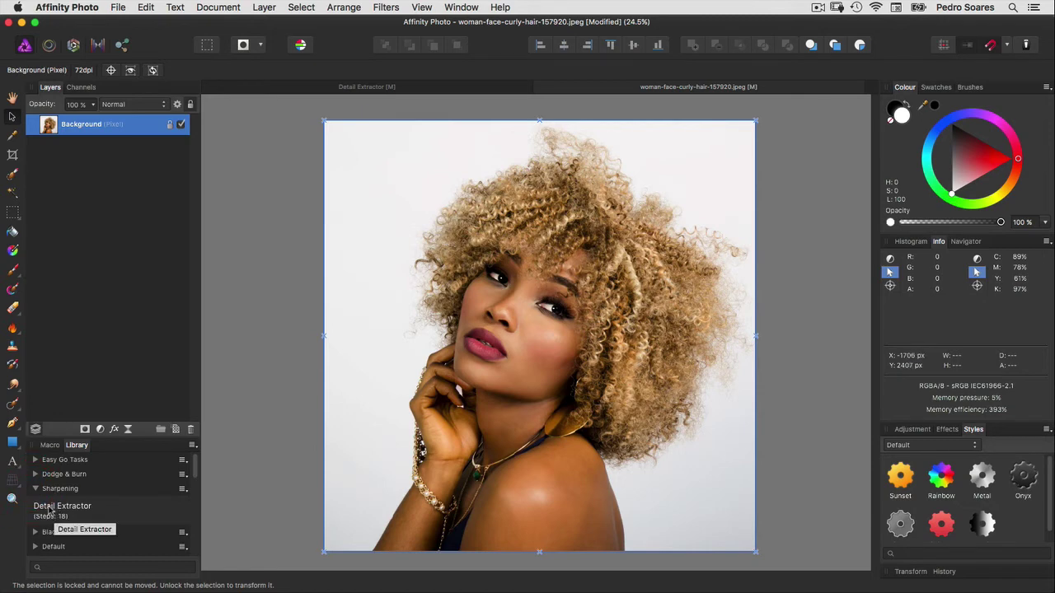
- Apply the Detail Extractor macro to the portrait with Detail Amount 231.7 px and Range 14%
double_click(50, 508)
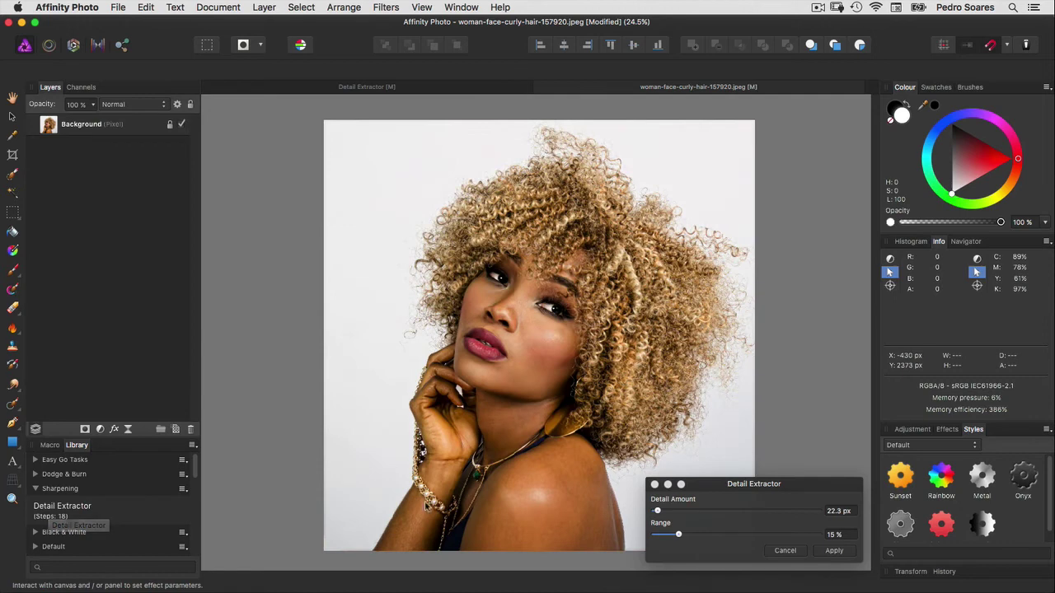
left_click_drag(725, 486, 265, 162)
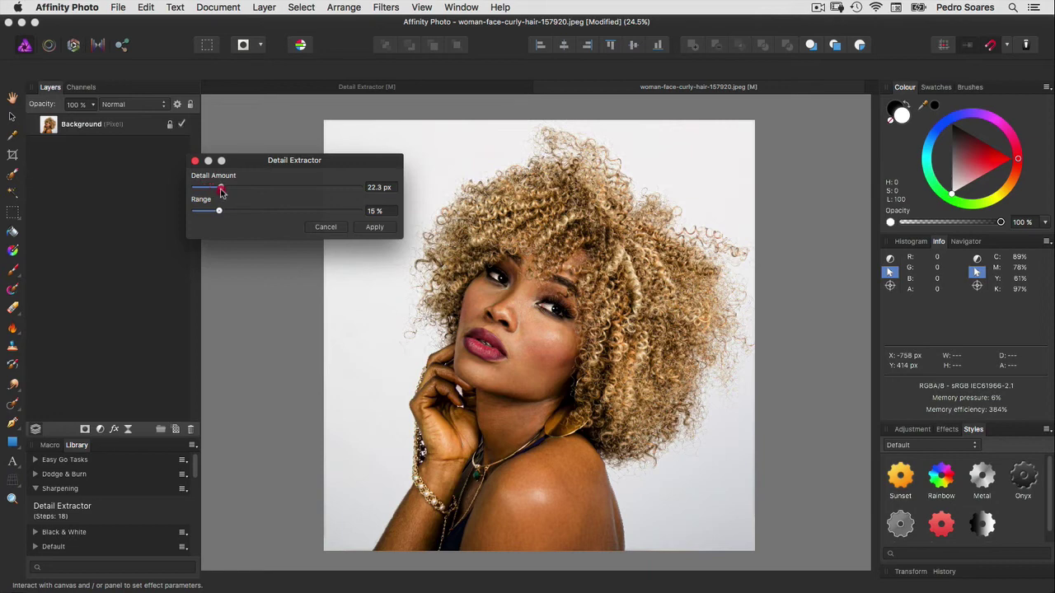
left_click(219, 188)
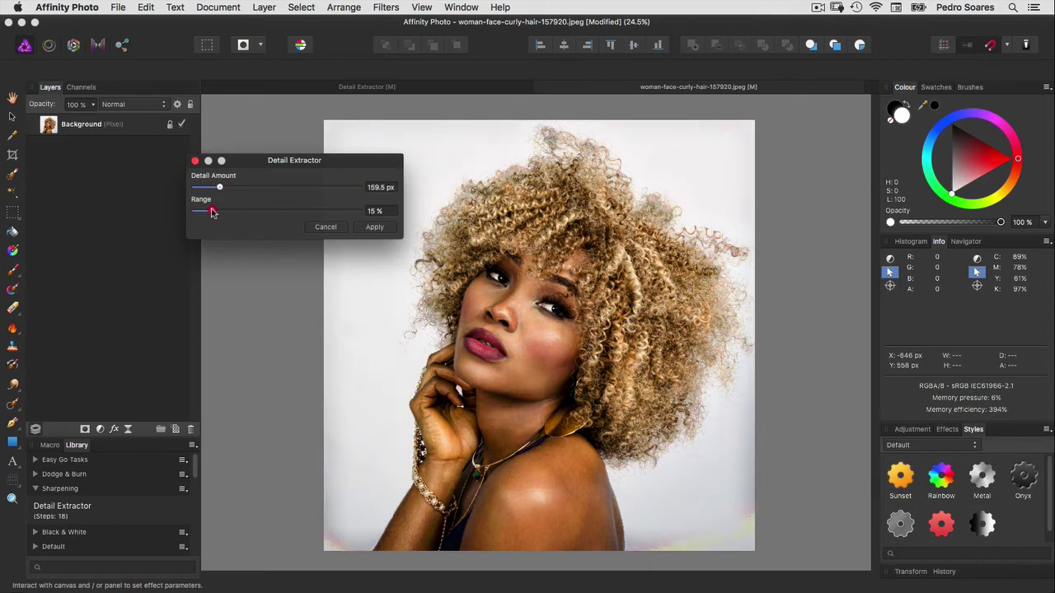
left_click_drag(210, 213, 208, 212)
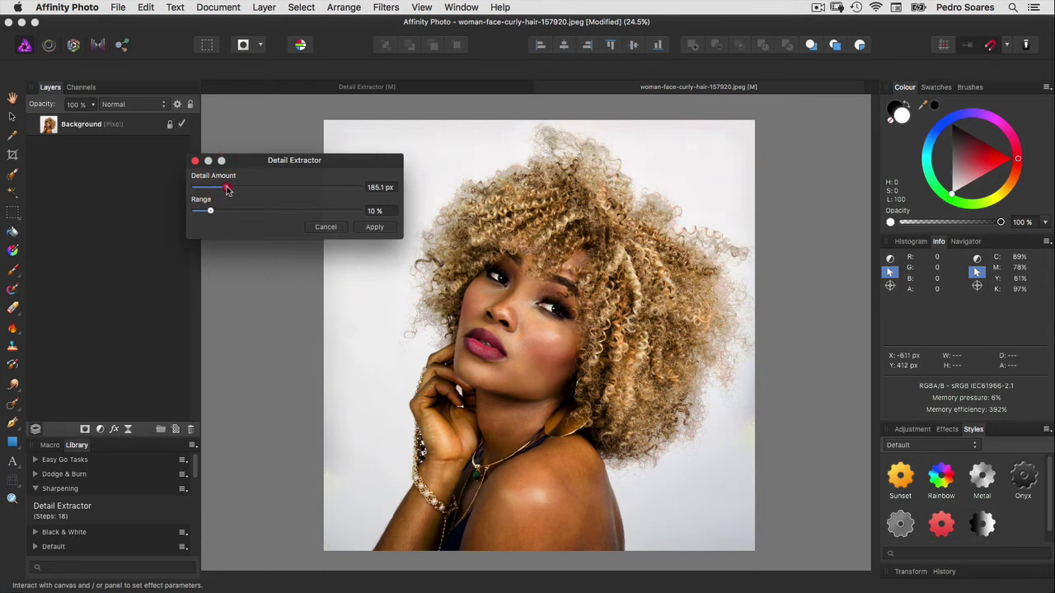
mouse_move(227, 190)
left_mouse_down()
mouse_move(212, 212)
mouse_move(231, 188)
left_mouse_up()
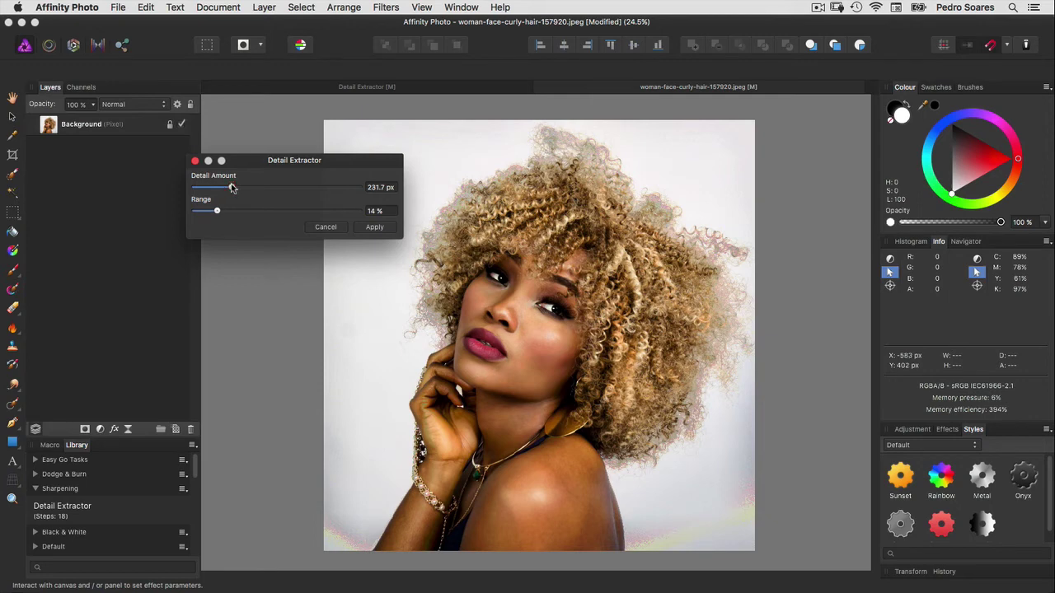
left_click(374, 228)
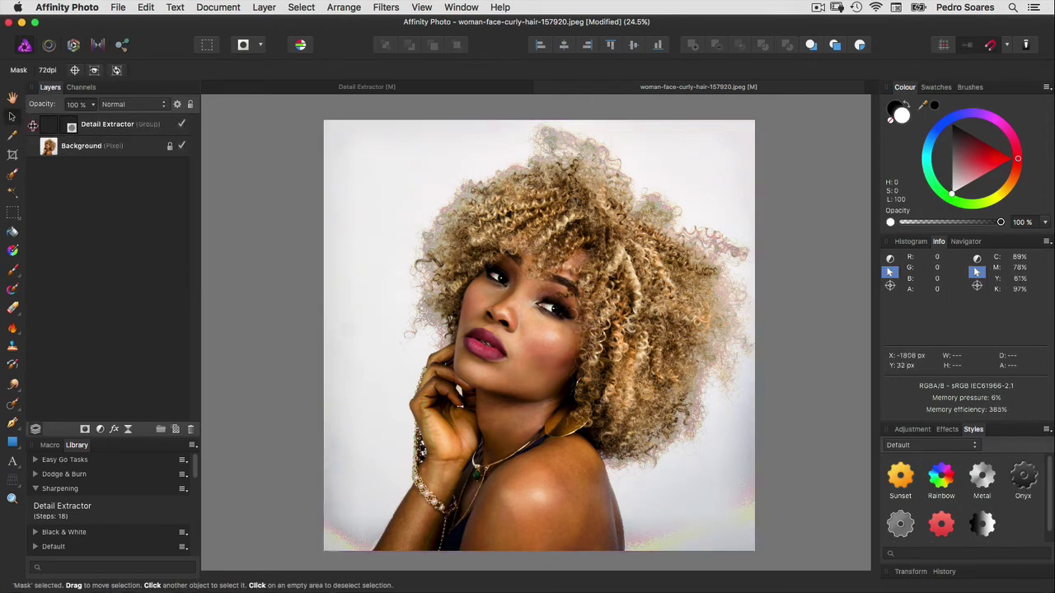
- Select the Detail Extractor group's Mask layer and invert it to black with Layer > Invert
left_click(33, 124)
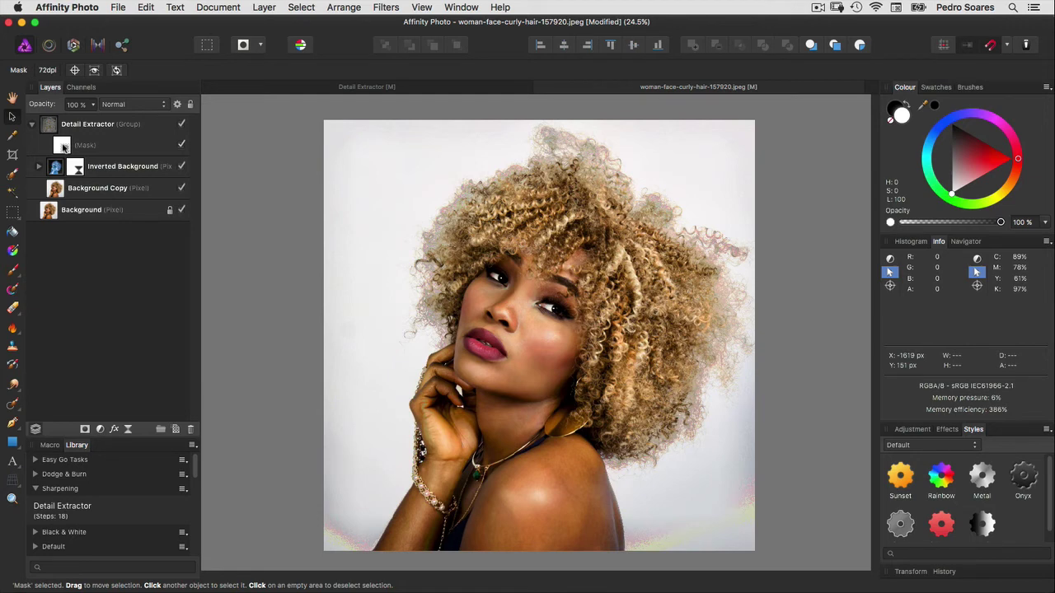
left_click(64, 146)
left_click(262, 9)
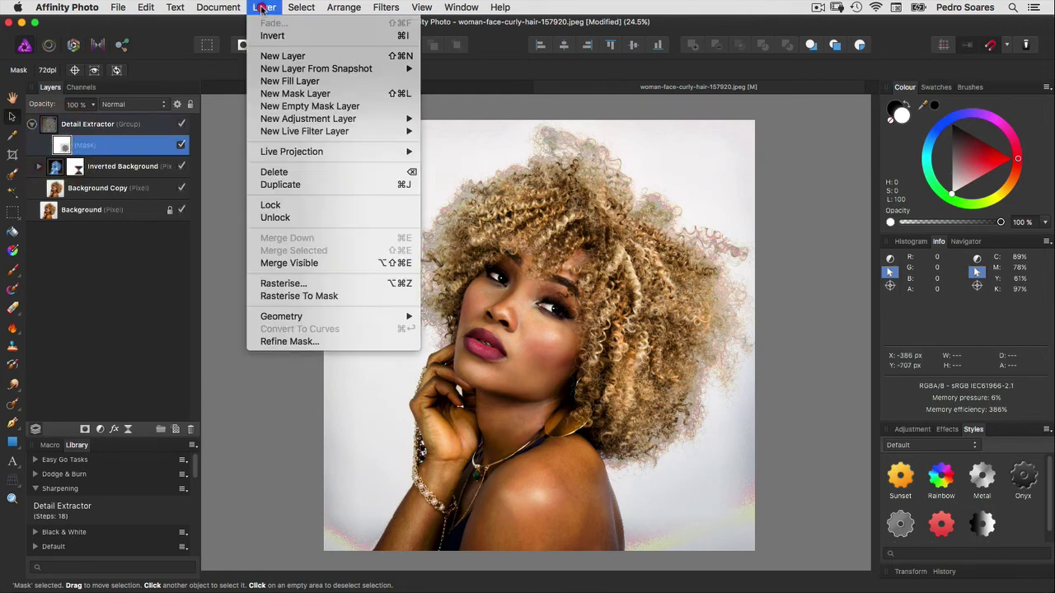
left_click(271, 35)
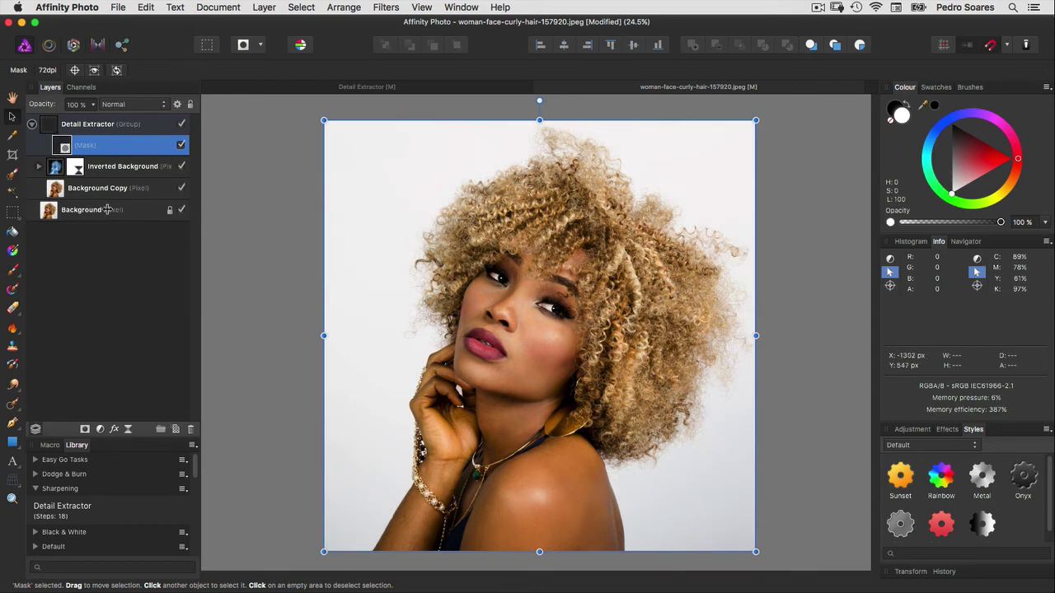
- Brush white over the curly hair on the mask, then toggle the group's visibility to compare
left_click(12, 270)
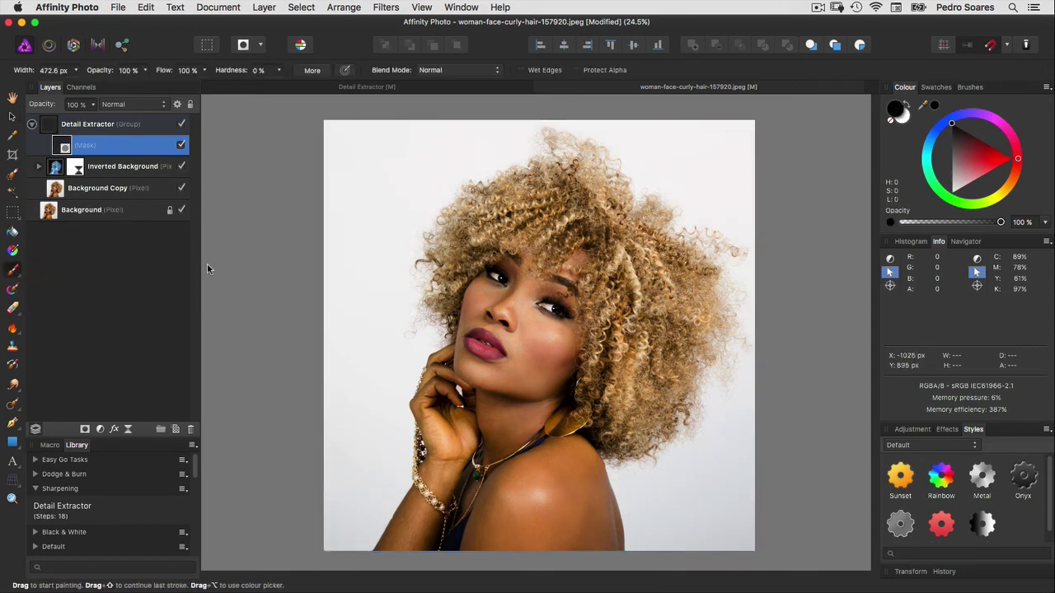
left_click(907, 117)
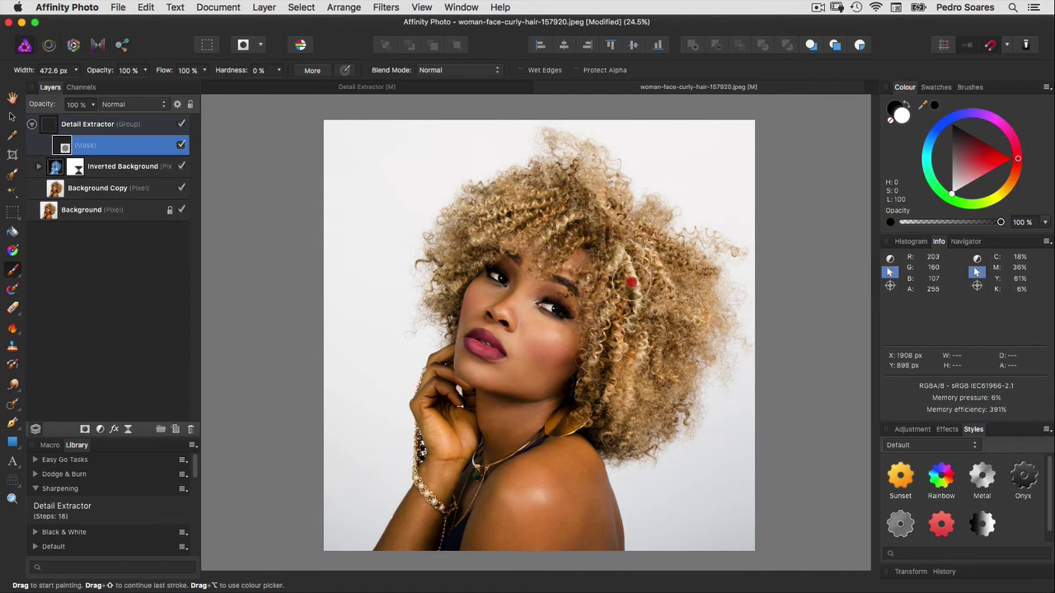
mouse_move(631, 265)
left_mouse_down()
mouse_move(615, 312)
mouse_move(677, 331)
mouse_move(667, 354)
mouse_move(507, 207)
mouse_move(490, 207)
mouse_move(462, 241)
mouse_move(539, 208)
mouse_move(522, 208)
mouse_move(601, 208)
mouse_move(555, 228)
mouse_move(568, 220)
mouse_move(454, 242)
mouse_move(515, 228)
mouse_move(614, 243)
mouse_move(677, 281)
mouse_move(679, 340)
mouse_move(641, 411)
mouse_move(618, 418)
mouse_move(625, 286)
mouse_move(646, 262)
left_mouse_up()
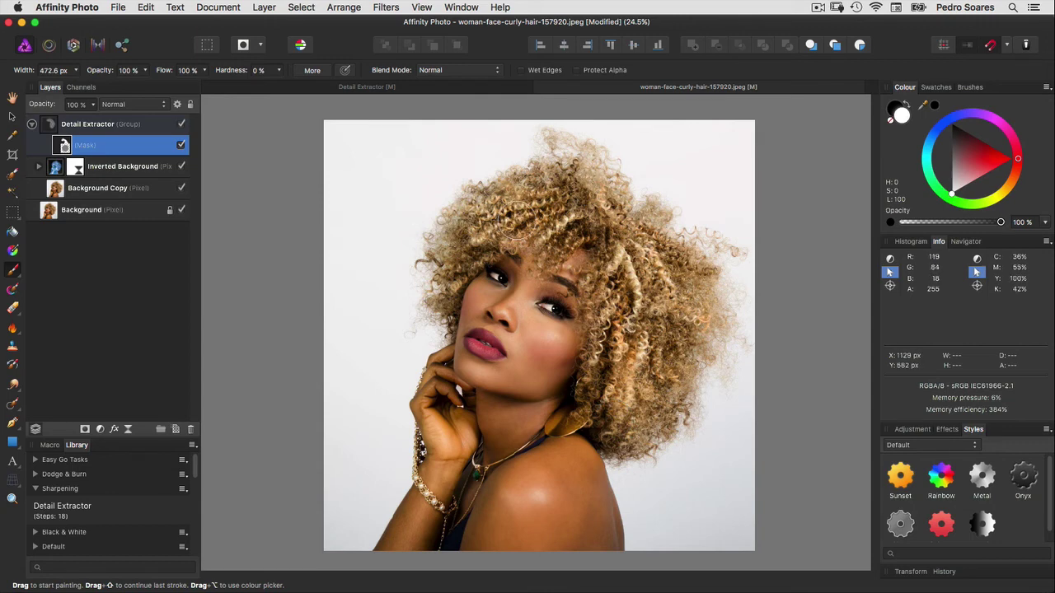
left_click(182, 124)
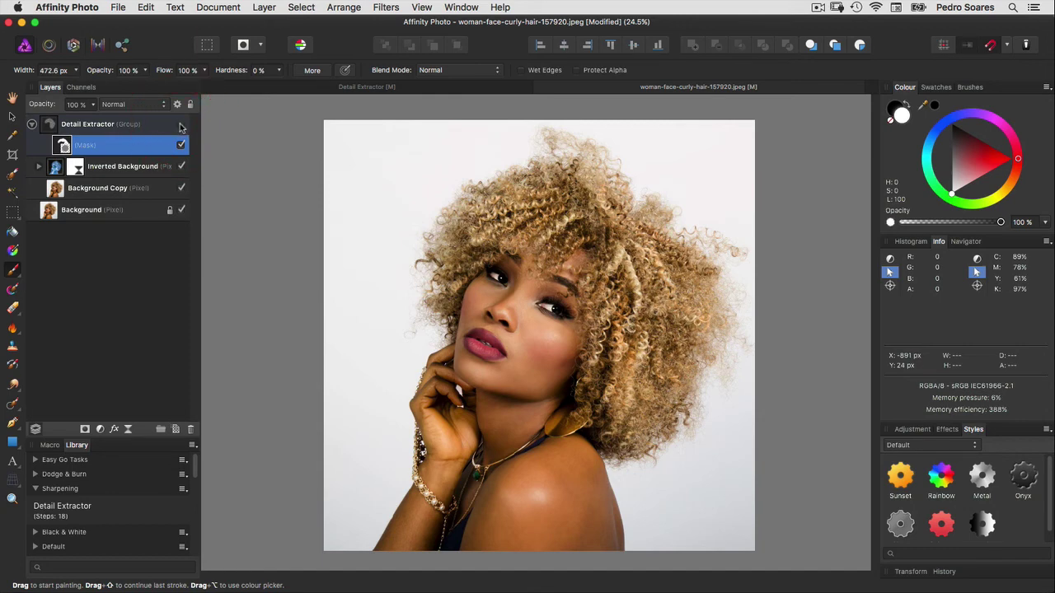
left_click(182, 126)
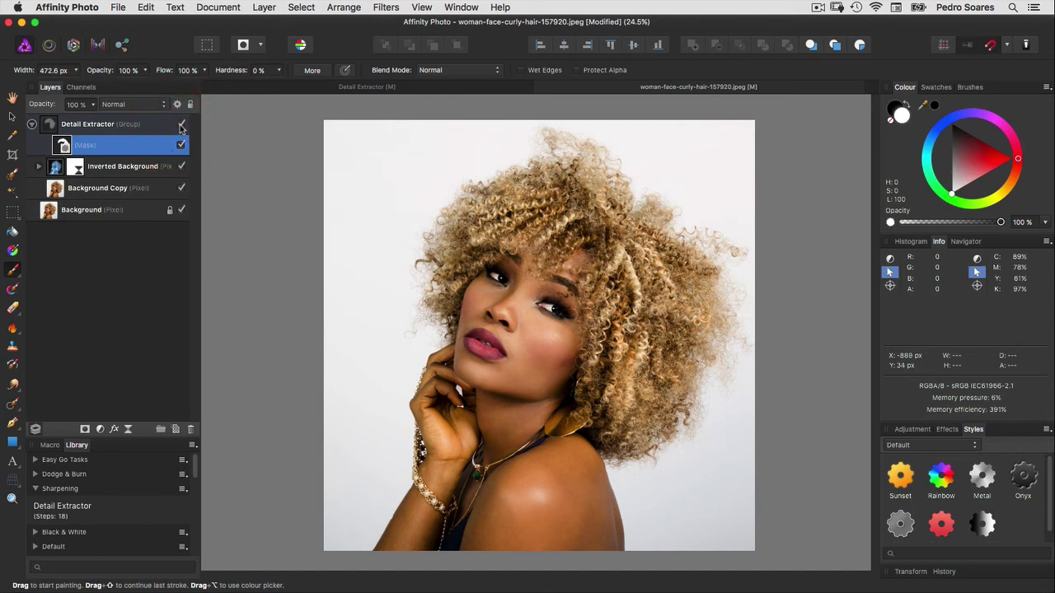
- Set the Inverted Background's Bilateral Blur to 49.2 px radius and 31% tolerance
left_click(37, 166)
double_click(70, 187)
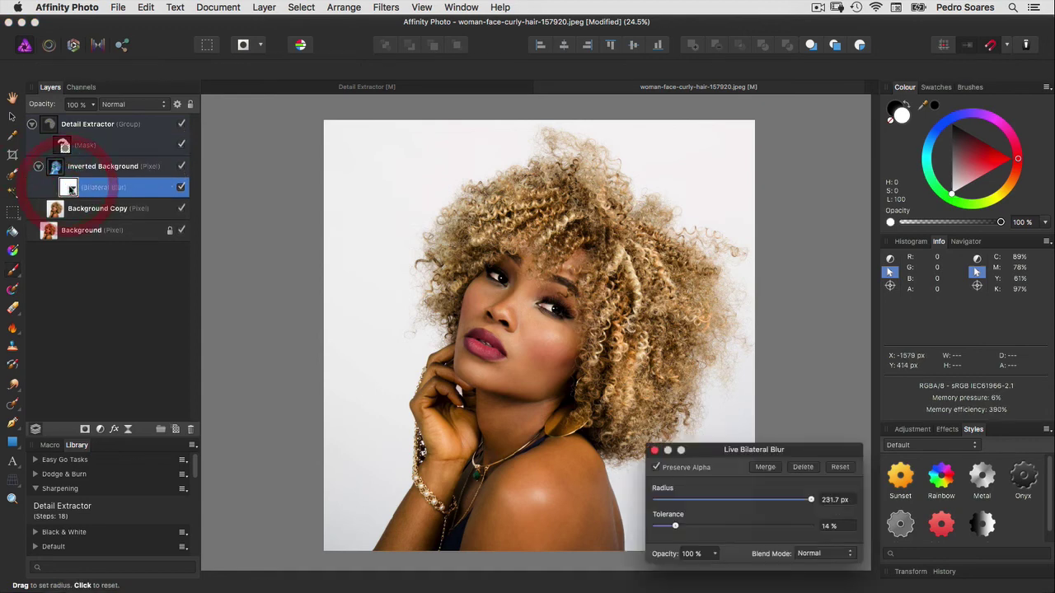
mouse_move(728, 450)
left_mouse_down()
mouse_move(326, 179)
mouse_move(288, 110)
left_mouse_up()
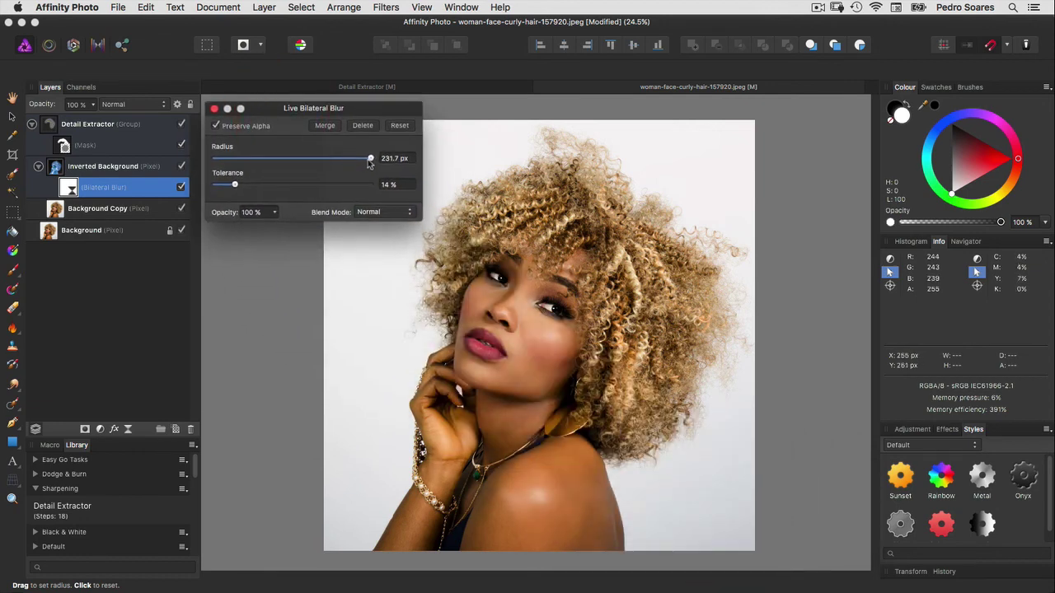
left_click_drag(235, 186, 250, 186)
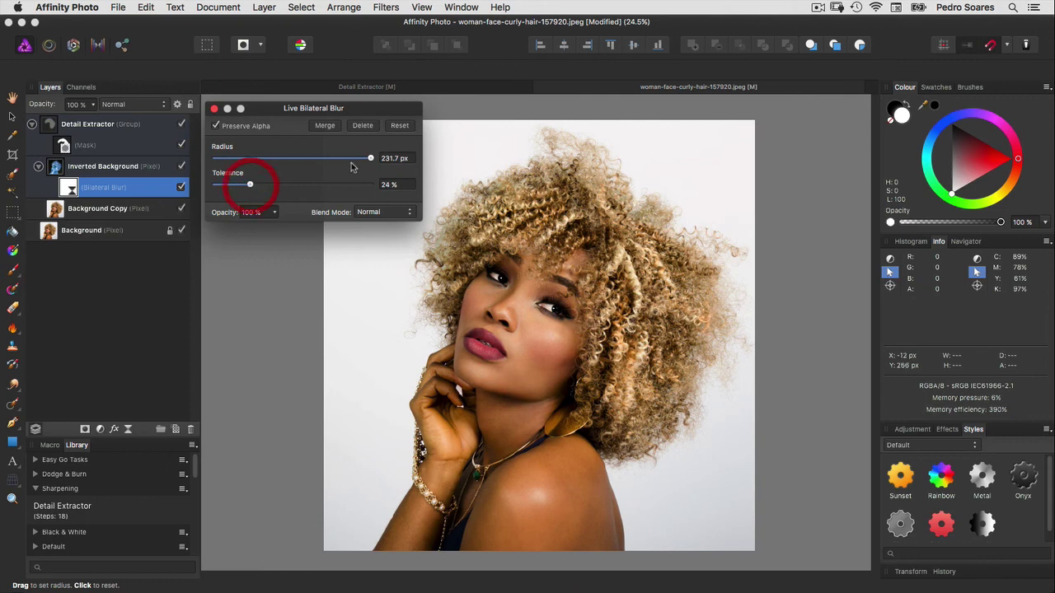
left_click_drag(370, 158, 350, 159)
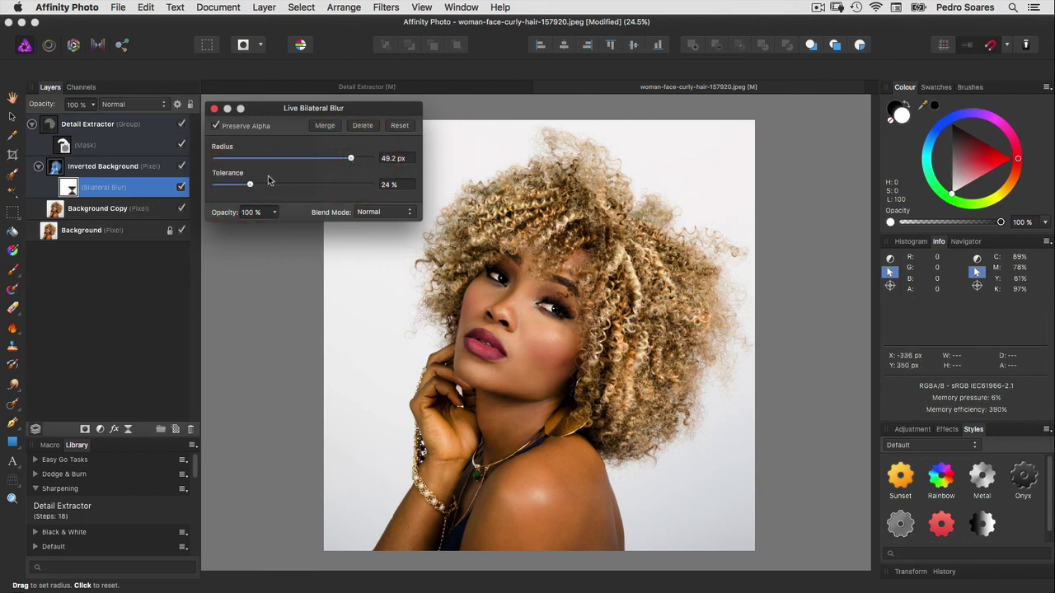
left_click_drag(251, 186, 263, 185)
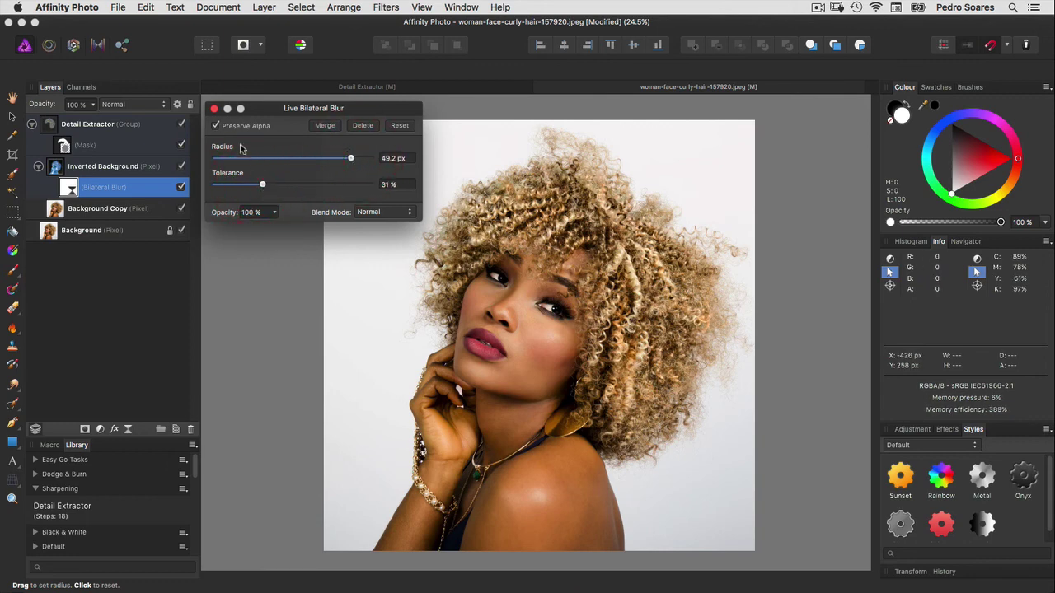
left_click(215, 110)
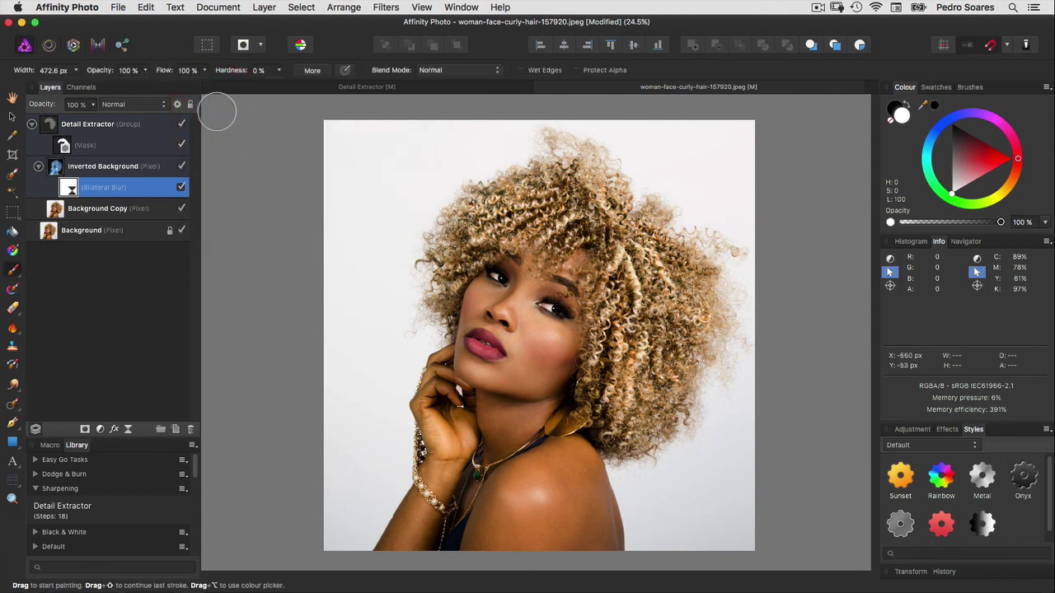
left_click(13, 117)
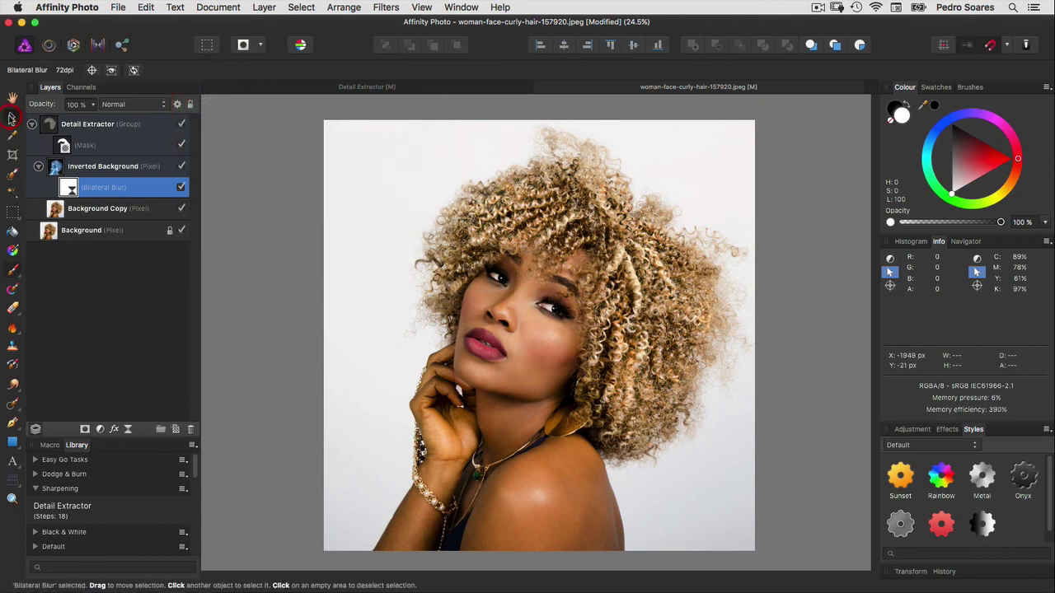